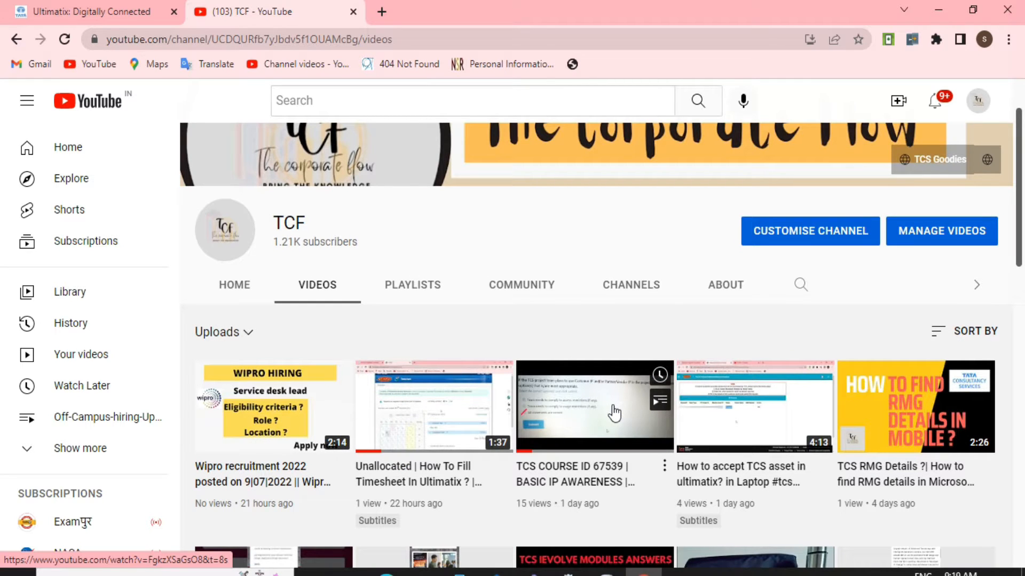
{"action": "scroll", "coordinate": [613, 414], "scroll_direction": "down", "scroll_amount": 5}
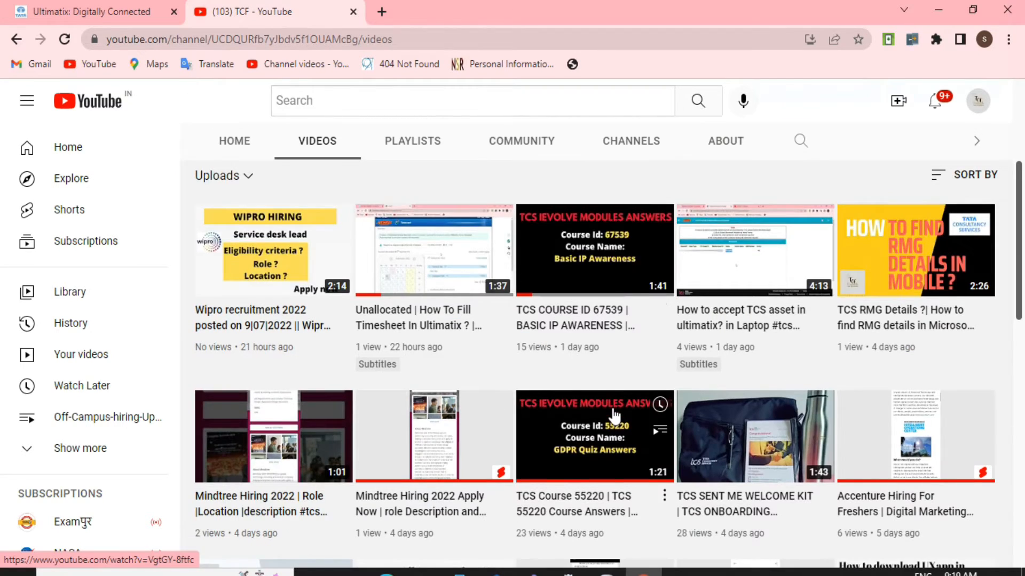
{"action": "scroll", "coordinate": [614, 415], "scroll_direction": "down", "scroll_amount": 9}
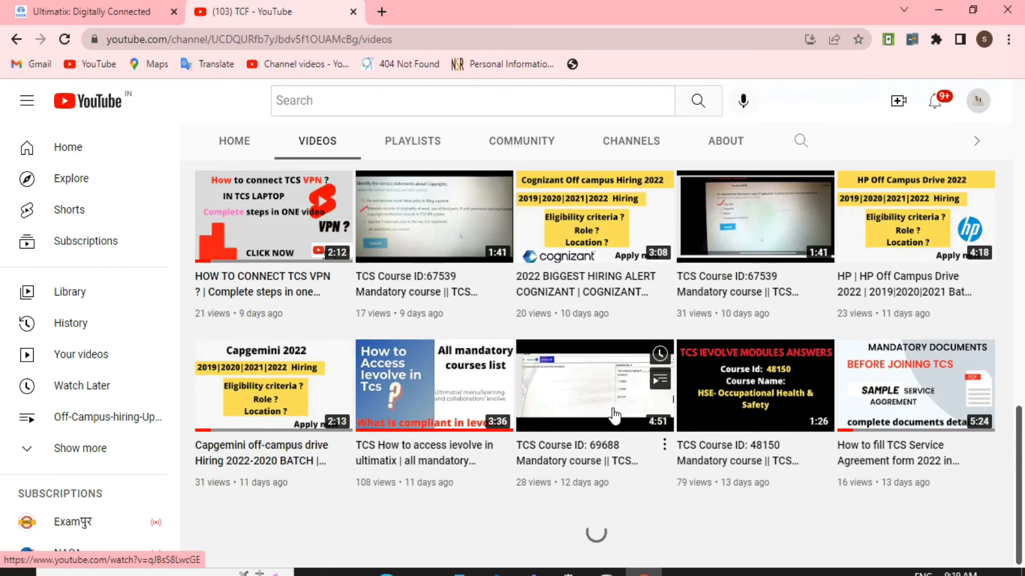
{"action": "scroll", "coordinate": [613, 415], "scroll_direction": "up", "scroll_amount": 12}
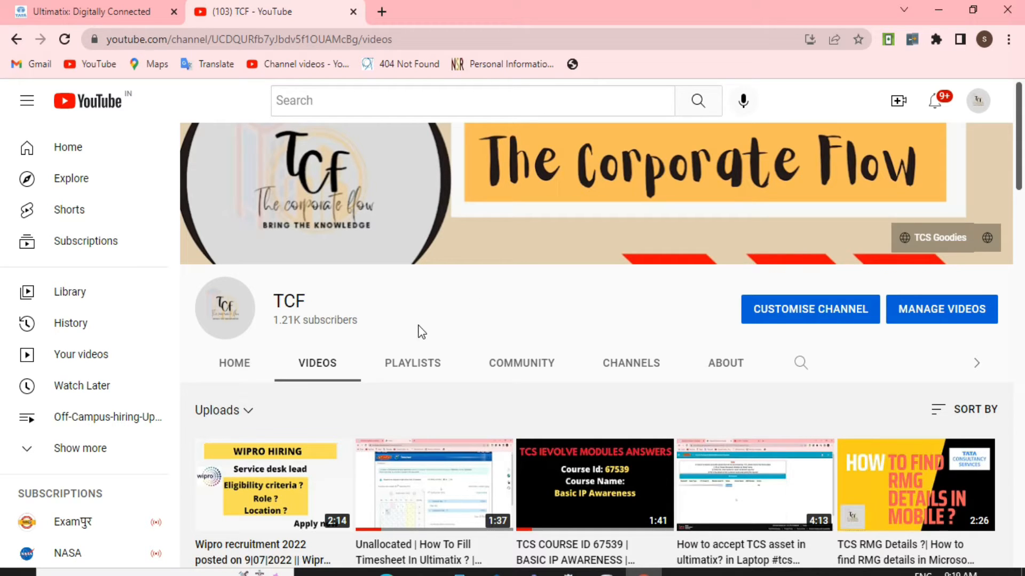
- Switch to the Ultimatix portal and display the Employee Services applications
{"action": "left_click", "coordinate": [88, 12]}
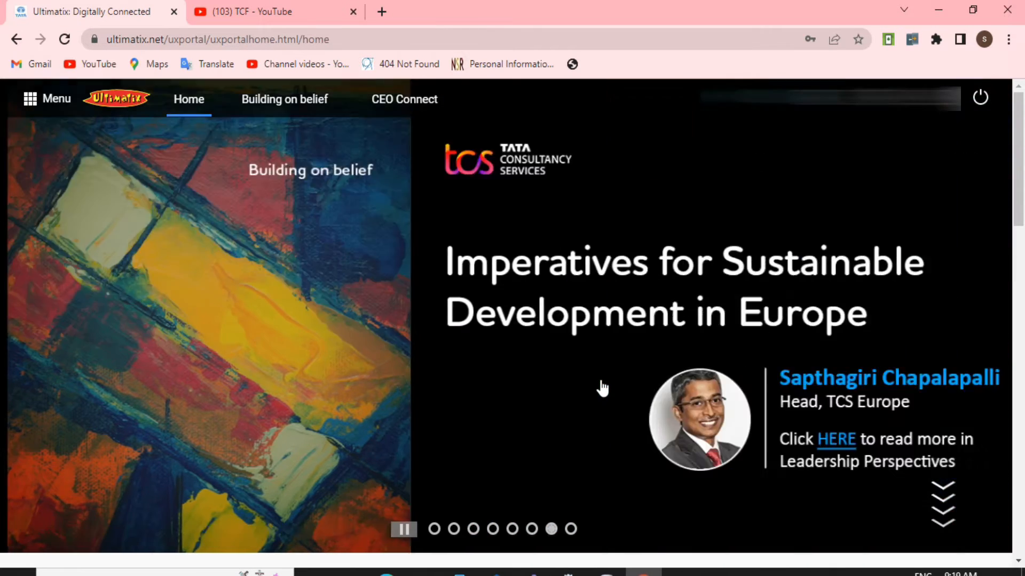
{"action": "scroll", "coordinate": [414, 313], "scroll_direction": "down", "scroll_amount": 3}
{"action": "scroll", "coordinate": [641, 294], "scroll_direction": "up", "scroll_amount": 3}
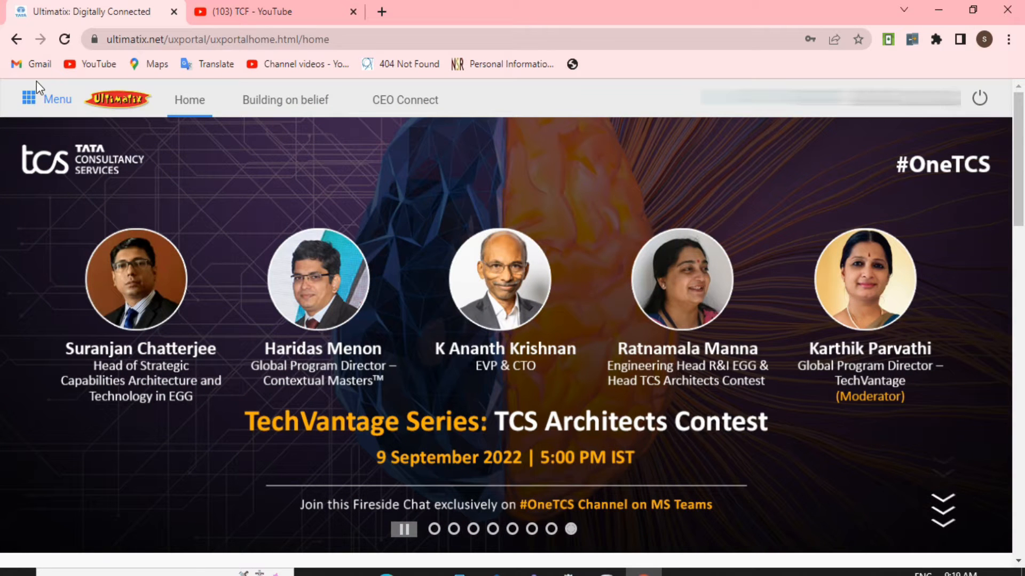
{"action": "left_click", "coordinate": [33, 98]}
{"action": "scroll", "coordinate": [98, 281], "scroll_direction": "down", "scroll_amount": 3}
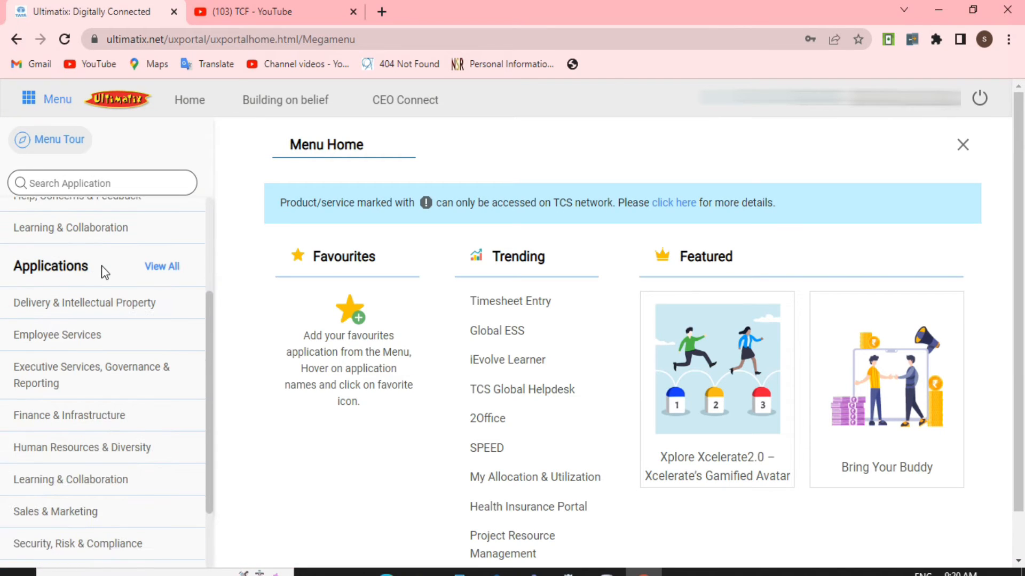
{"action": "left_click", "coordinate": [104, 348]}
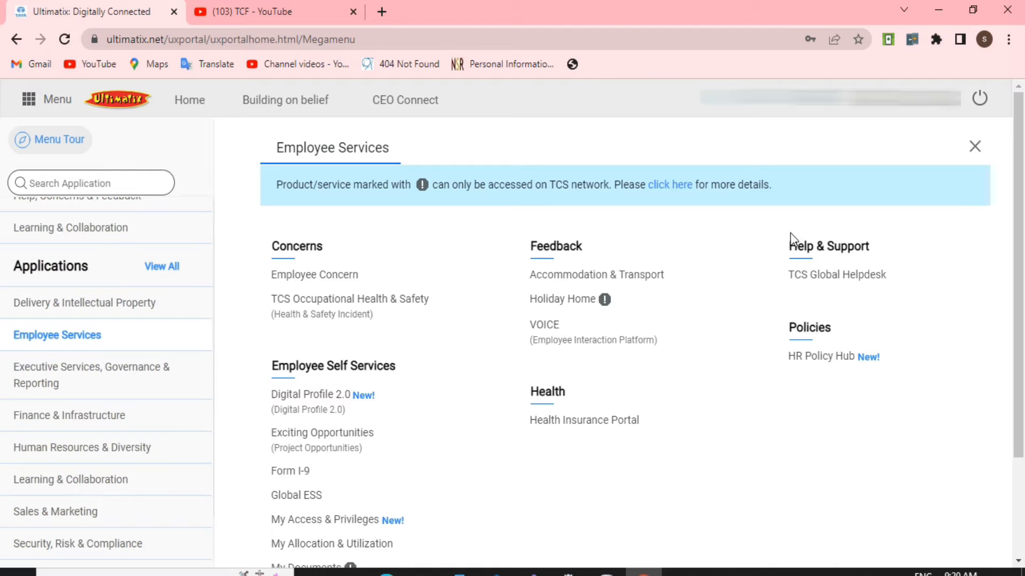
- Open the TCS Global Helpdesk from the Help & Support services and dismiss the Self Assist Portal pop-up
{"action": "left_click_drag", "start_coordinate": [780, 245], "coordinate": [875, 249]}
{"action": "left_click", "coordinate": [881, 243]}
{"action": "left_click", "coordinate": [811, 276]}
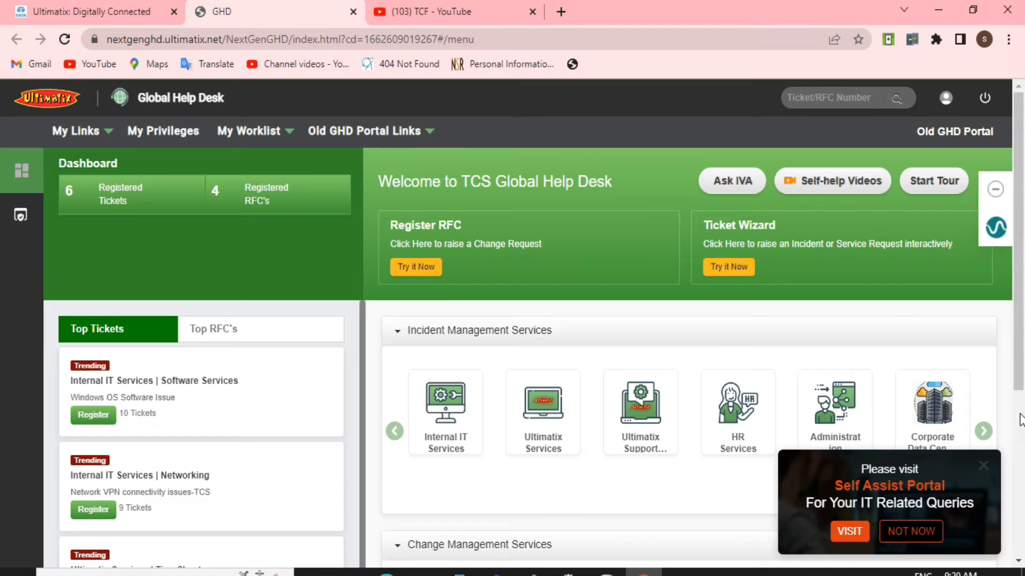
{"action": "left_click", "coordinate": [982, 466]}
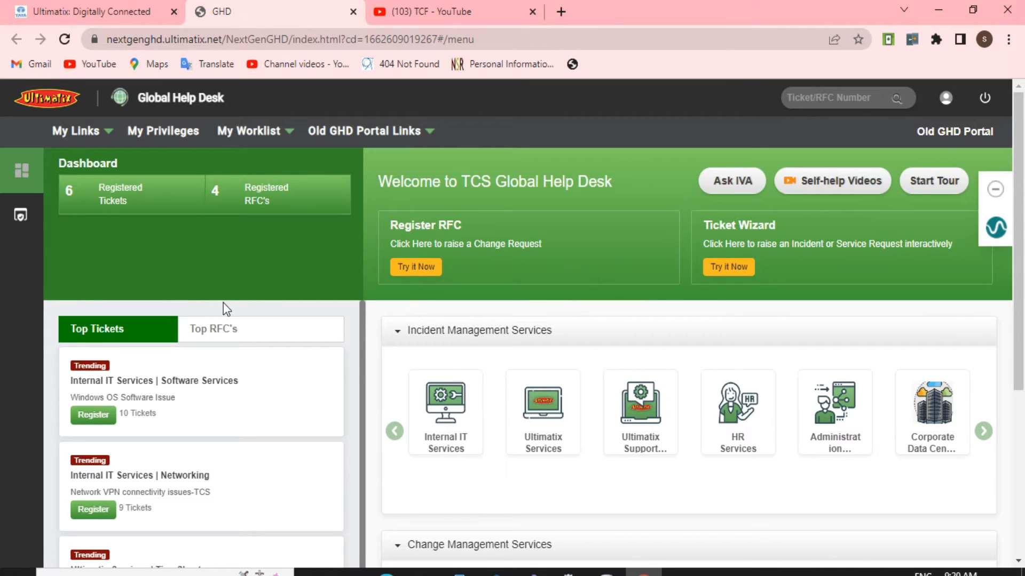
- Open the registration form for a new RFC in the Global Help Desk
{"action": "left_click_drag", "start_coordinate": [1020, 265], "coordinate": [1023, 398]}
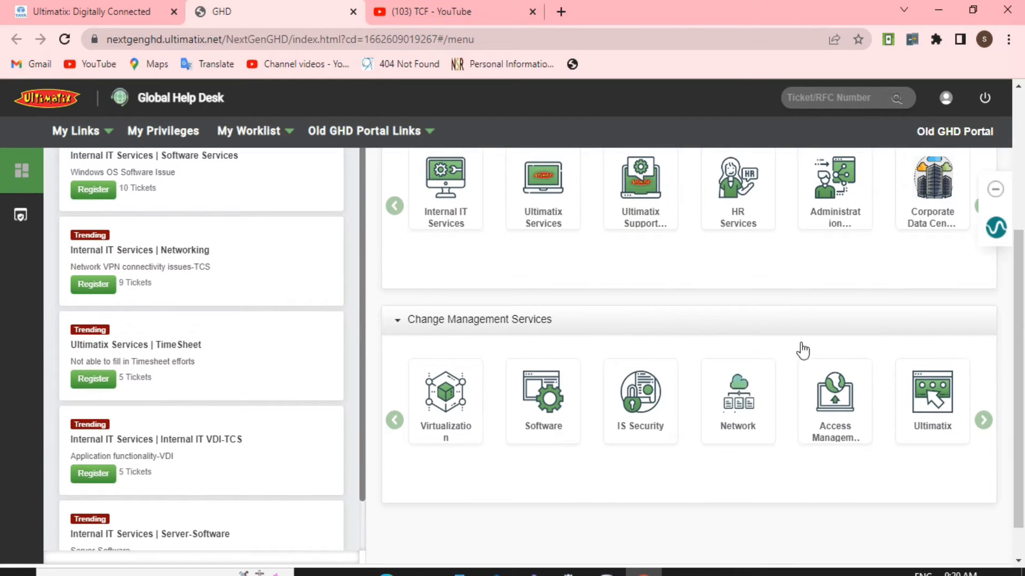
{"action": "left_click_drag", "start_coordinate": [1021, 299], "coordinate": [1020, 107]}
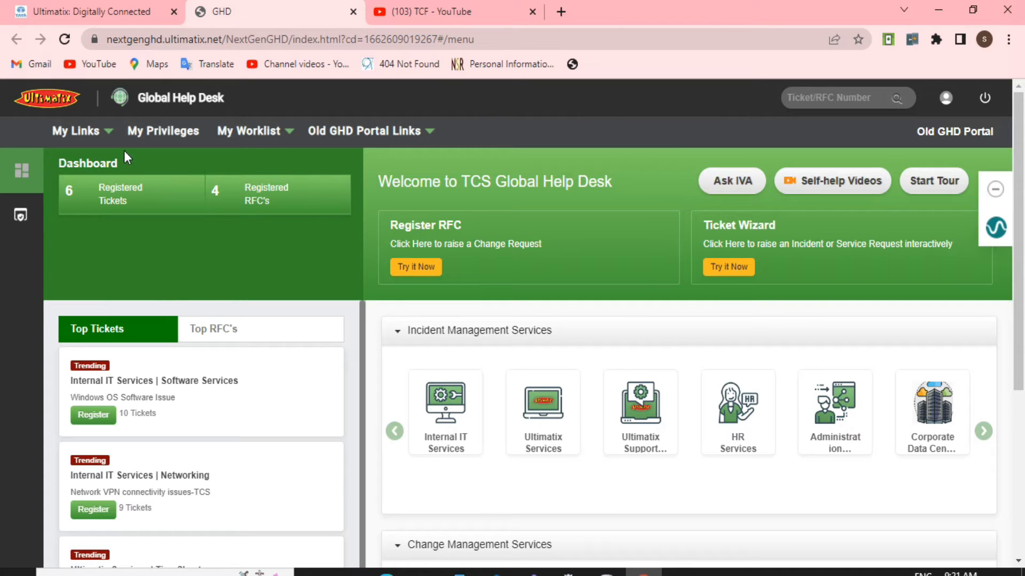
{"action": "mouse_move", "coordinate": [85, 131]}
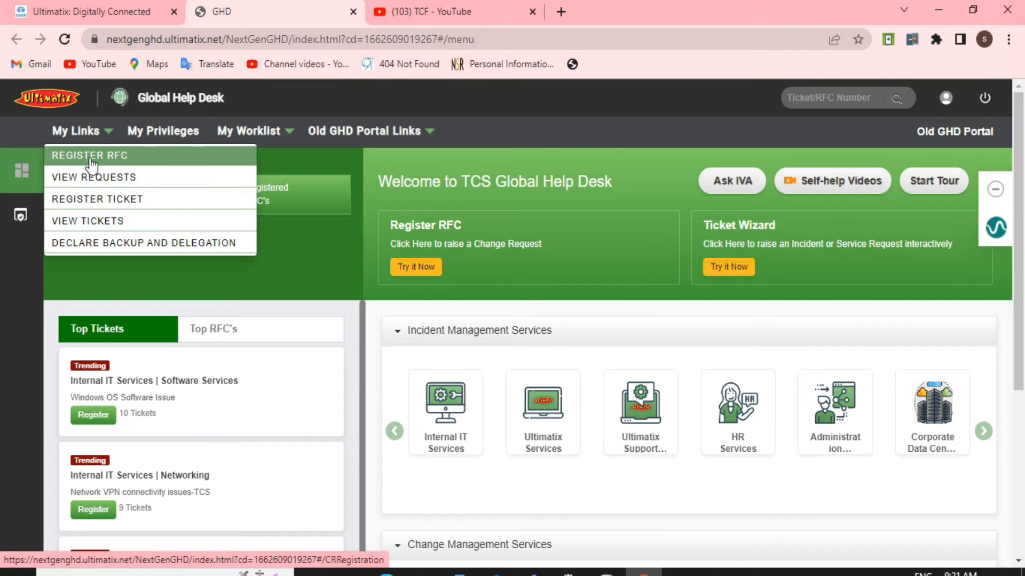
{"action": "left_click", "coordinate": [91, 156]}
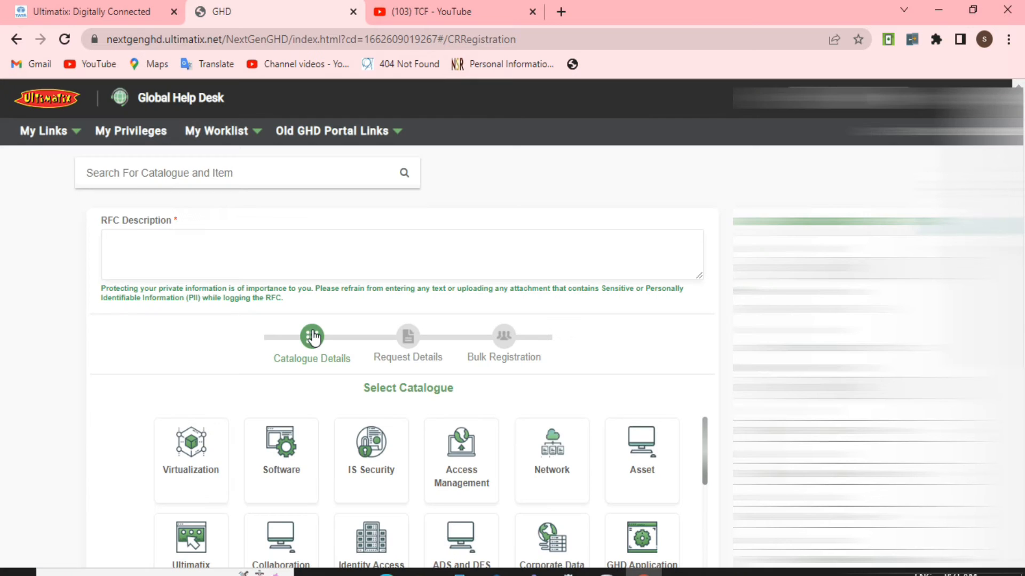
- Enter "vpn access required" as the RFC description
{"action": "scroll", "coordinate": [469, 354], "scroll_direction": "down", "scroll_amount": 6}
{"action": "scroll", "coordinate": [489, 355], "scroll_direction": "up", "scroll_amount": 6}
{"action": "scroll", "coordinate": [489, 355], "scroll_direction": "down", "scroll_amount": 2}
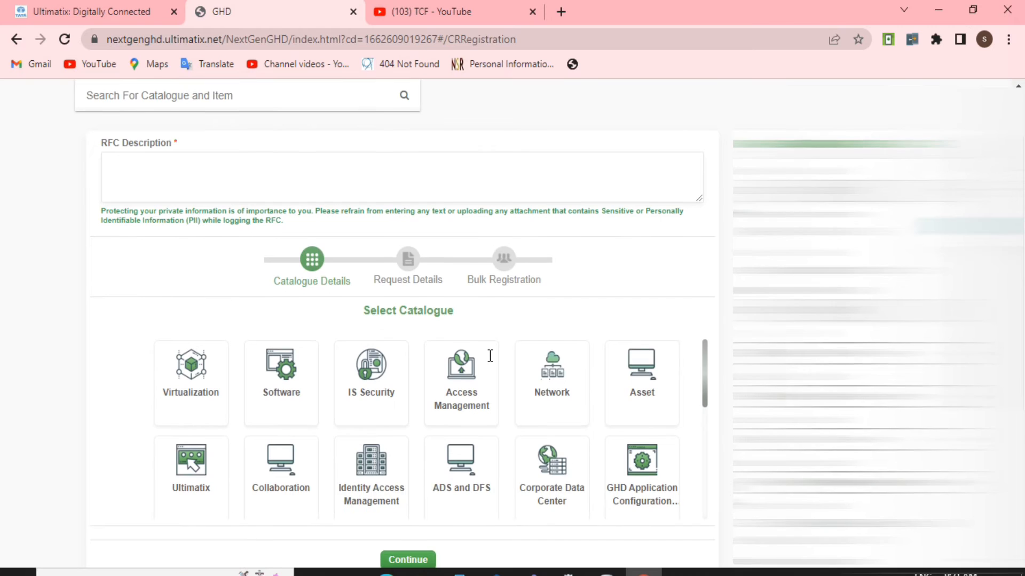
{"action": "scroll", "coordinate": [173, 242], "scroll_direction": "up", "scroll_amount": 2}
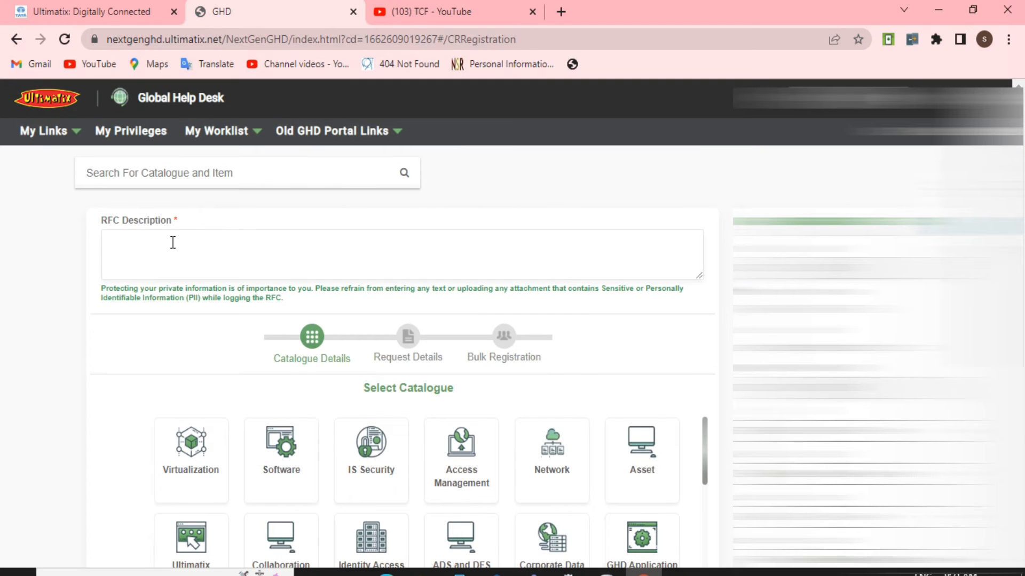
{"action": "left_click", "coordinate": [173, 242]}
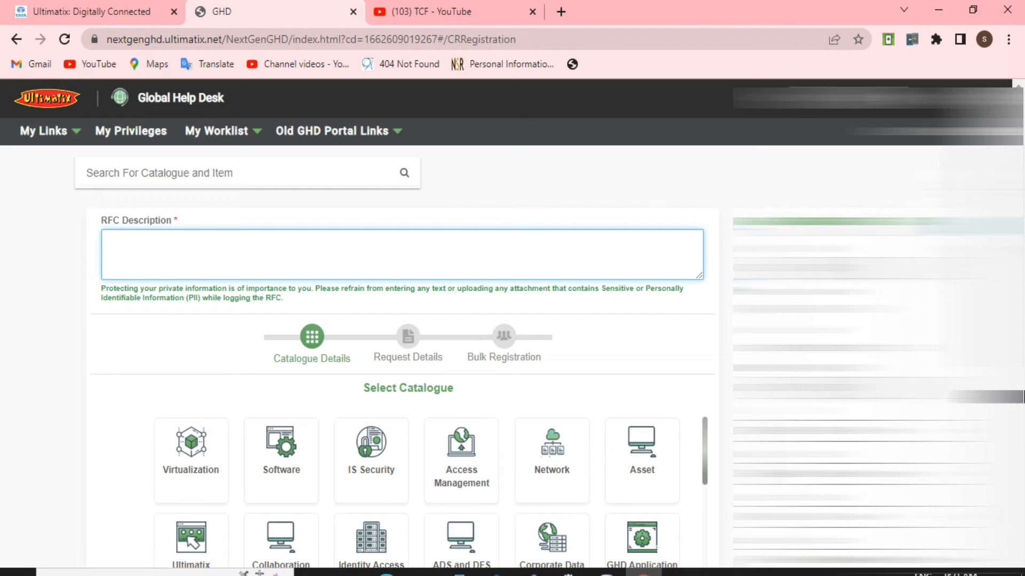
{"action": "type", "text": "vpn access "}
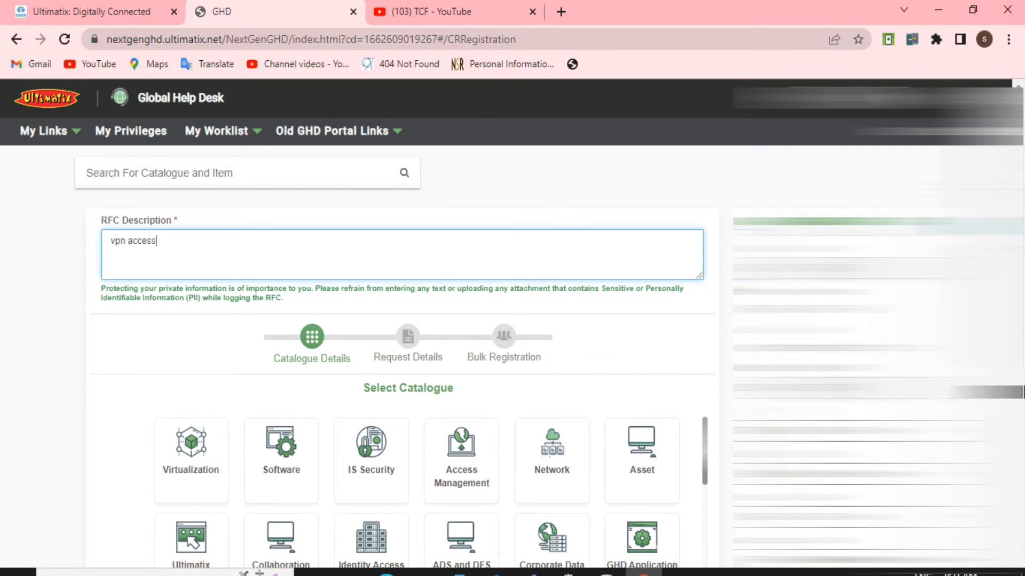
{"action": "type", "text": "required"}
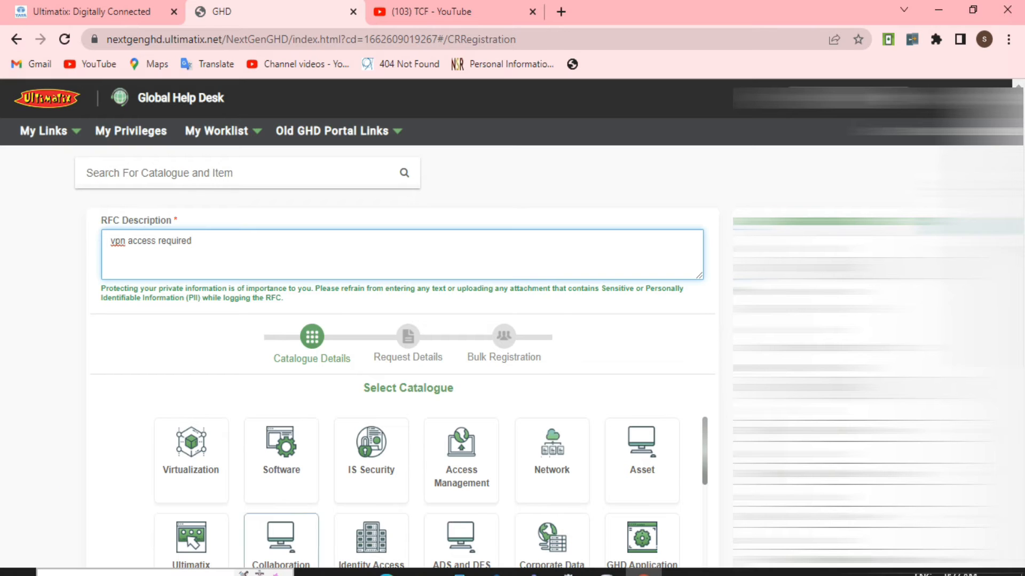
- Choose IS Security as the catalogue for the RFC
{"action": "scroll", "coordinate": [277, 538], "scroll_direction": "down", "scroll_amount": 3}
{"action": "left_click_drag", "start_coordinate": [363, 234], "coordinate": [483, 238]}
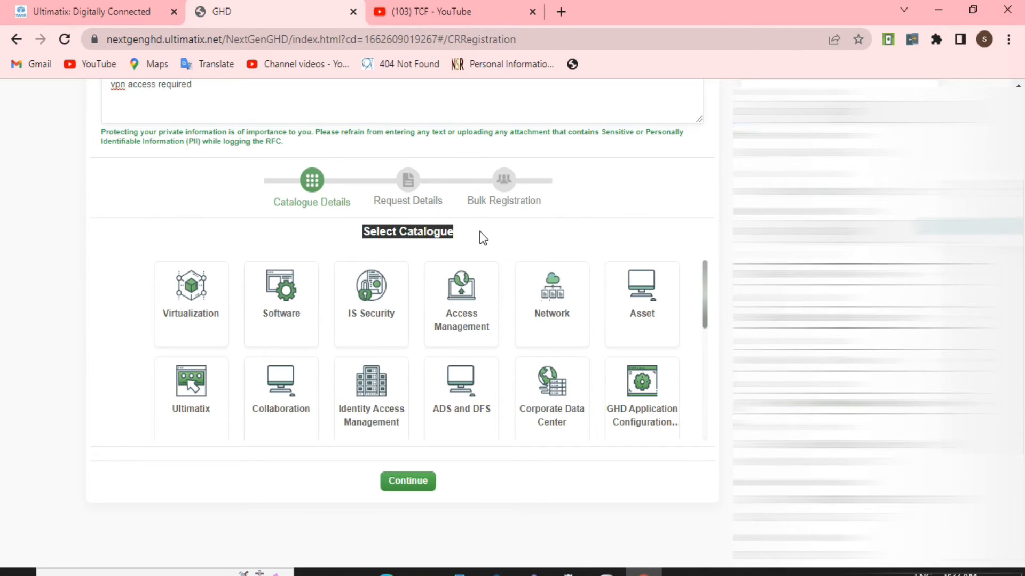
{"action": "left_click", "coordinate": [480, 233]}
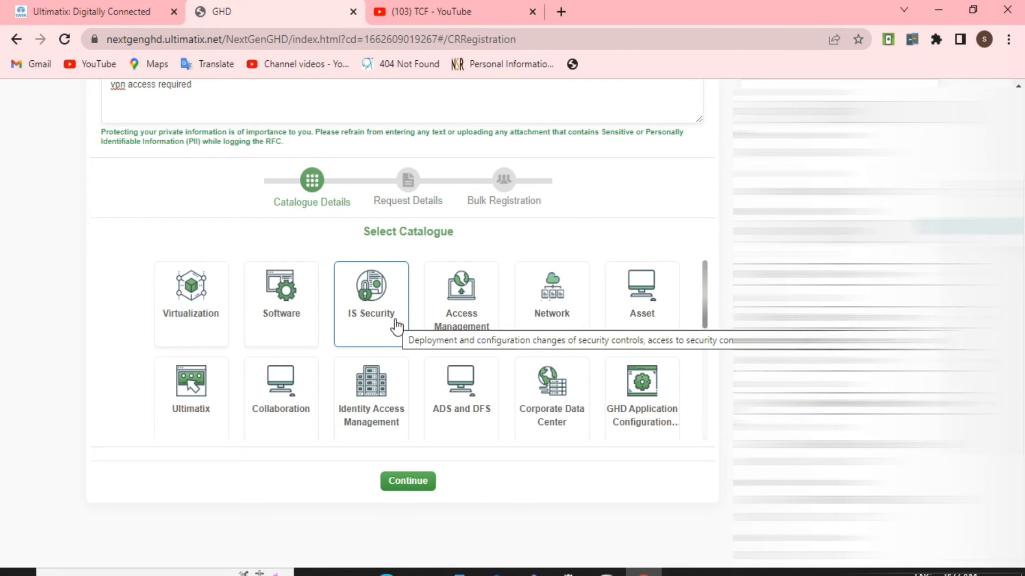
{"action": "left_click", "coordinate": [372, 316]}
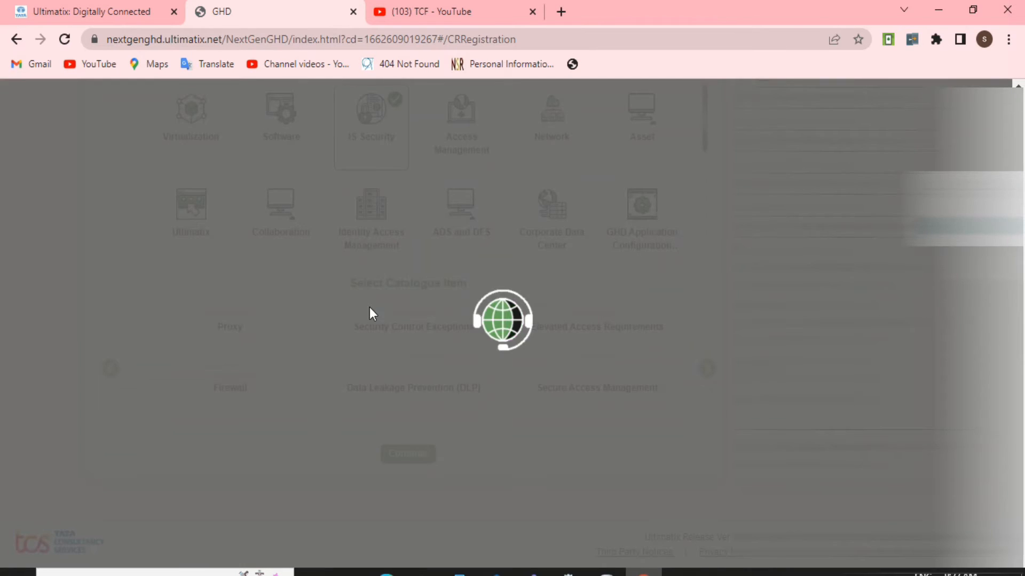
{"action": "scroll", "coordinate": [394, 153], "scroll_direction": "up", "scroll_amount": 1}
{"action": "scroll", "coordinate": [386, 342], "scroll_direction": "down", "scroll_amount": 1}
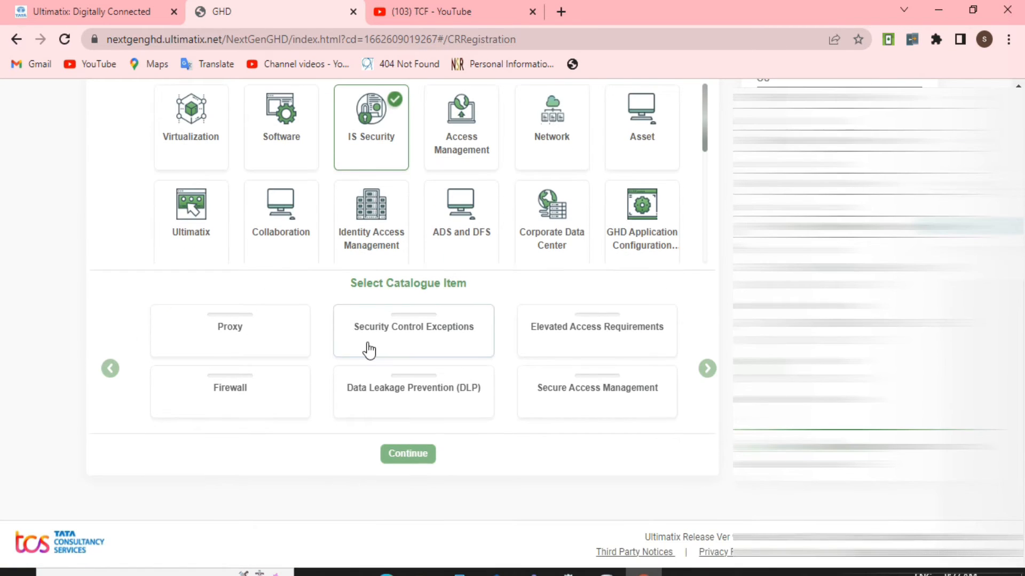
- Look through all pages of the IS Security catalogue items for the one that covers VPN access
{"action": "left_click_drag", "start_coordinate": [350, 283], "coordinate": [480, 293]}
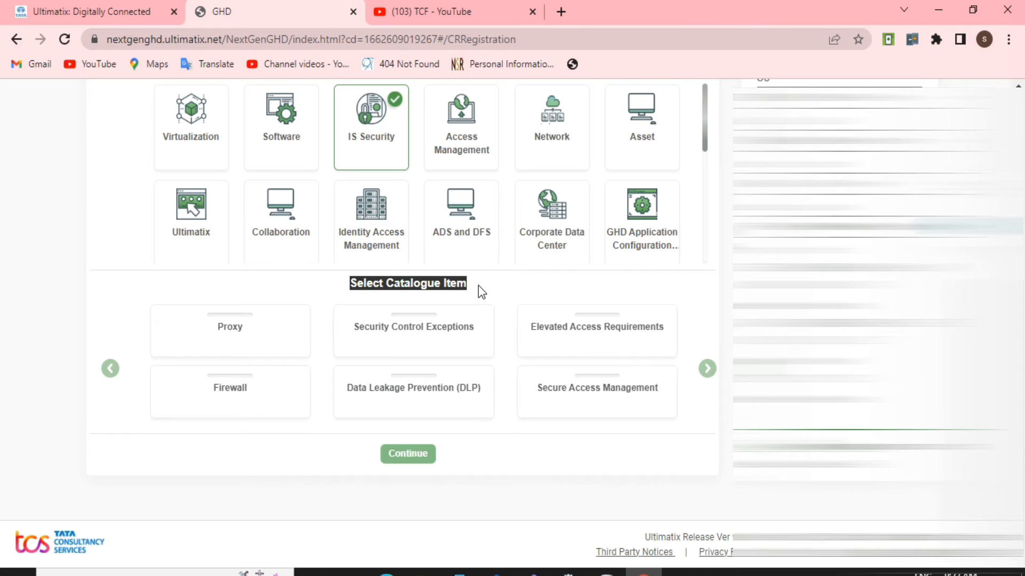
{"action": "left_click", "coordinate": [516, 325]}
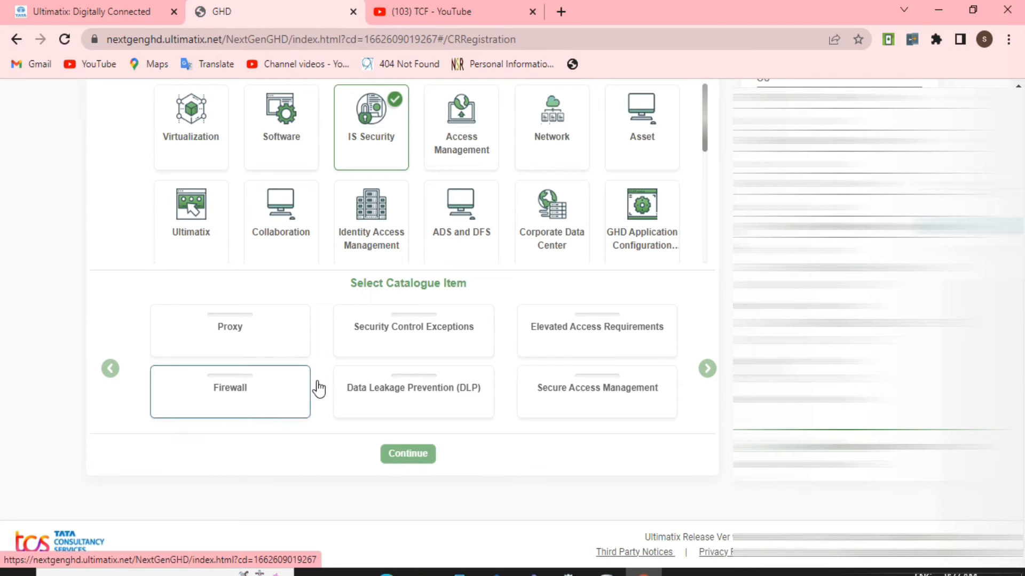
{"action": "left_click", "coordinate": [707, 369]}
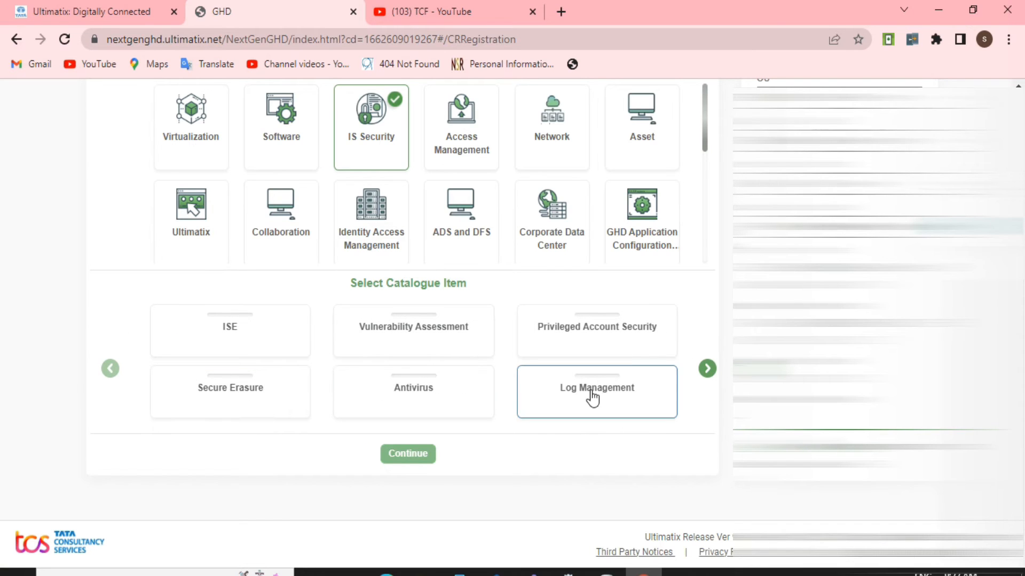
{"action": "left_click", "coordinate": [705, 369]}
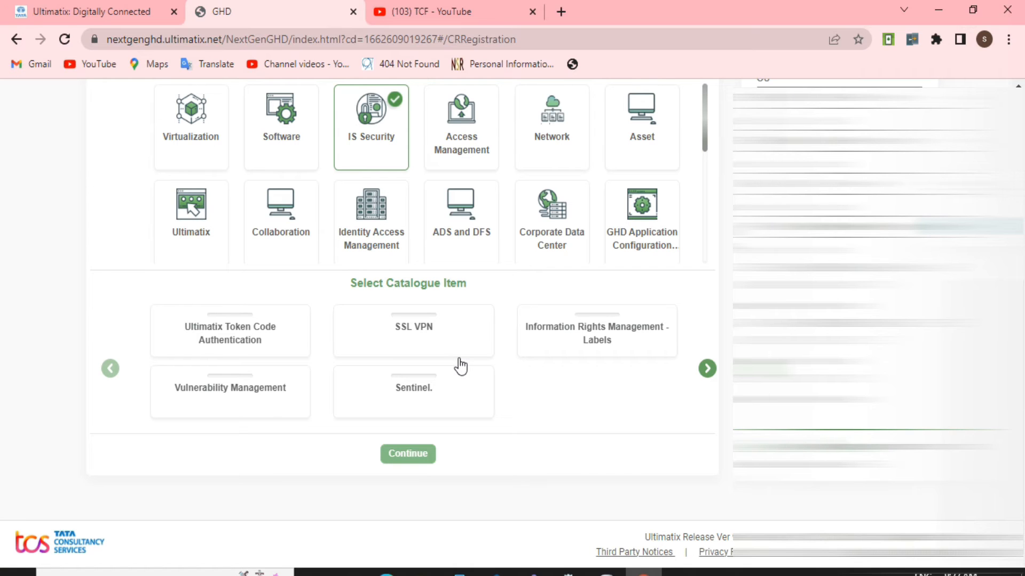
{"action": "left_click", "coordinate": [116, 370]}
{"action": "left_click", "coordinate": [114, 373]}
{"action": "scroll", "coordinate": [396, 282], "scroll_direction": "up", "scroll_amount": 4}
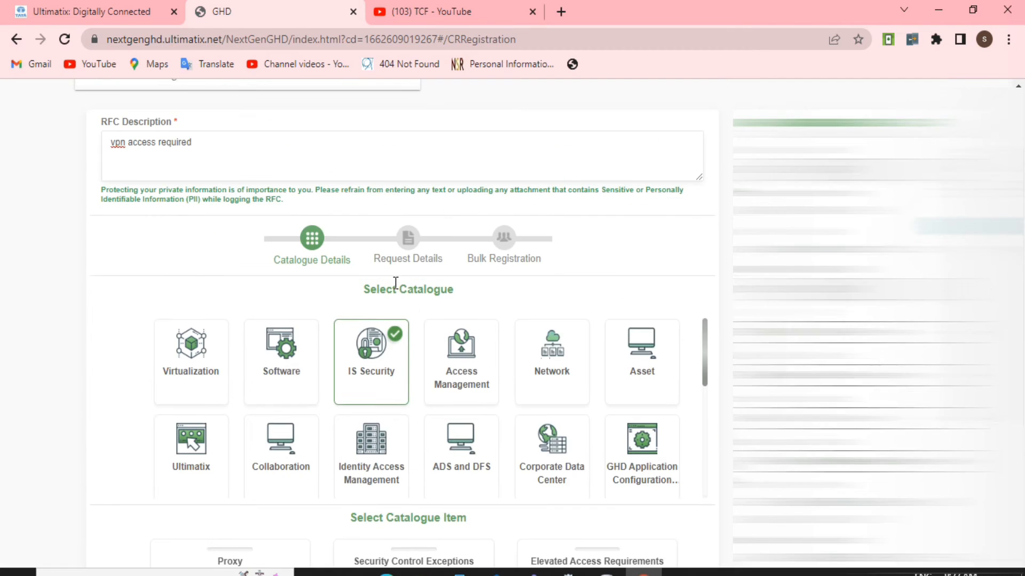
{"action": "scroll", "coordinate": [395, 283], "scroll_direction": "down", "scroll_amount": 4}
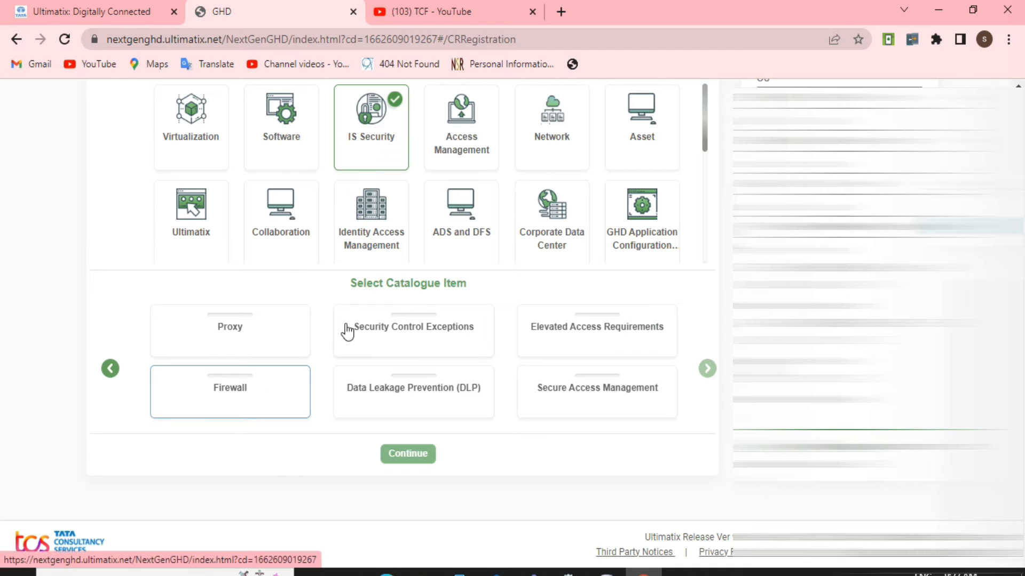
- Choose Firewall as the catalogue item and continue to the request details
{"action": "left_click", "coordinate": [282, 379]}
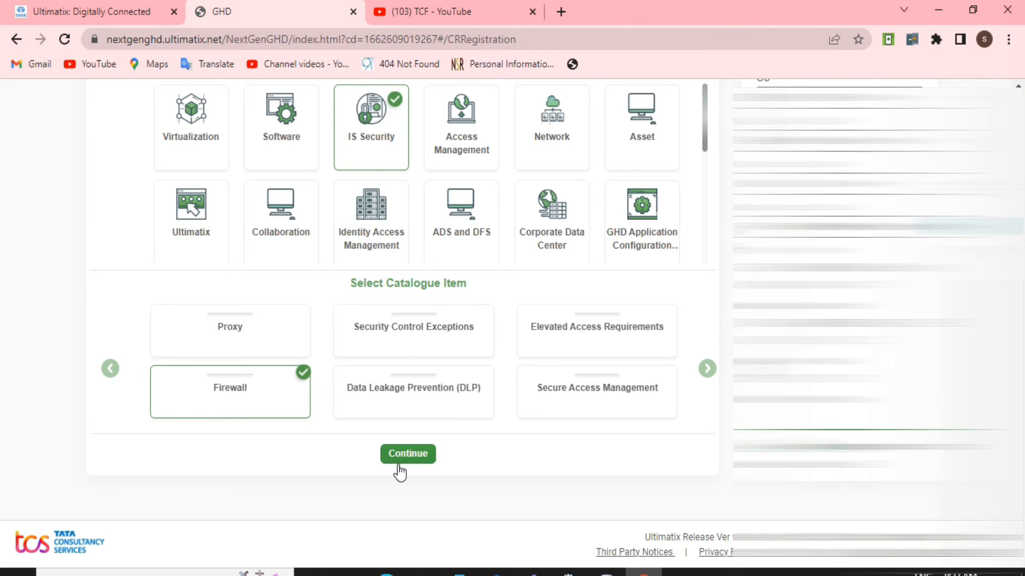
{"action": "left_click", "coordinate": [405, 458]}
{"action": "scroll", "coordinate": [240, 401], "scroll_direction": "down", "scroll_amount": 2}
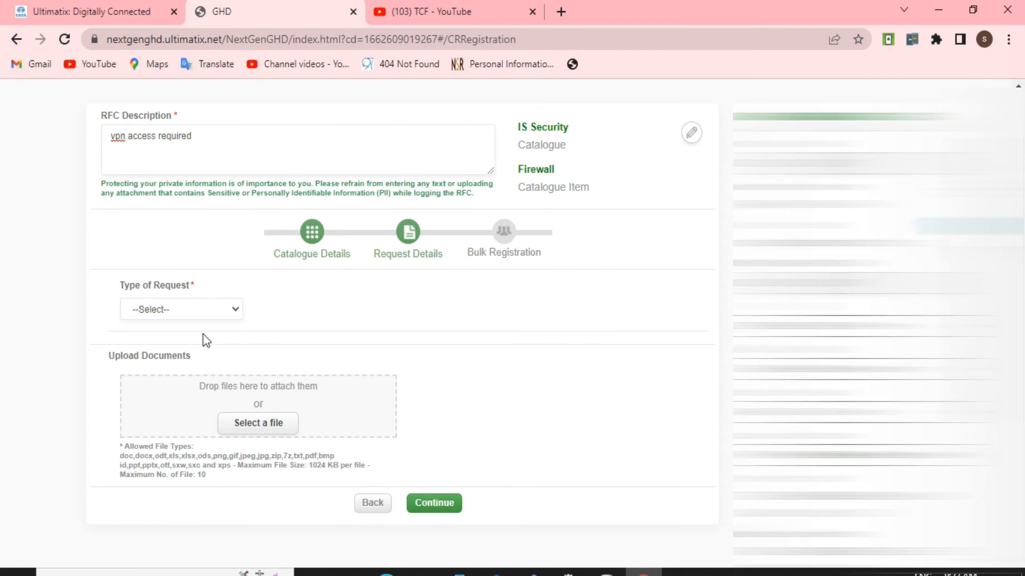
- Set the request type to Anyconnect VPN, the required change to VPN access for Linux OS, and the change type to Enable VPN access
{"action": "left_click", "coordinate": [221, 306]}
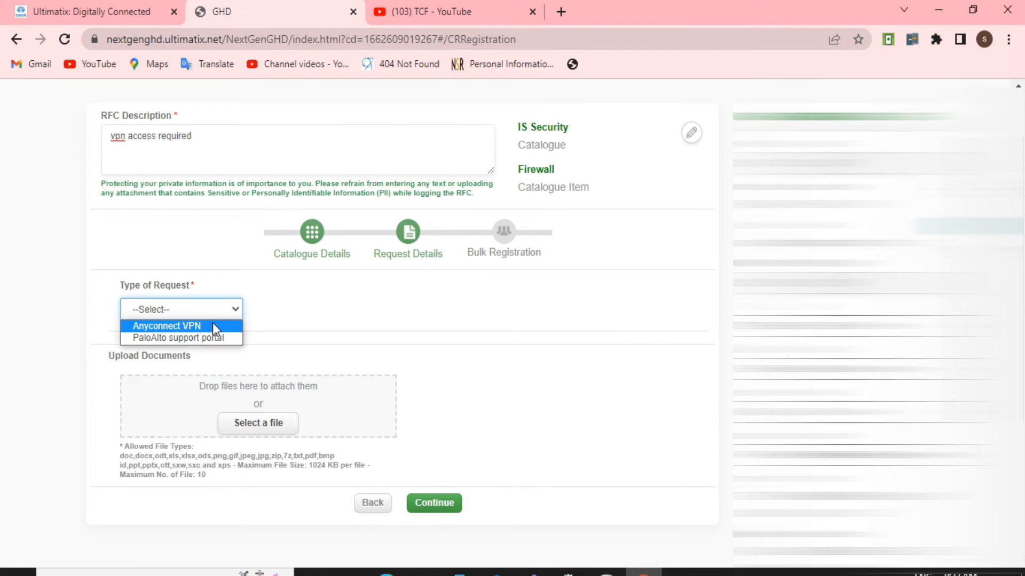
{"action": "left_click", "coordinate": [212, 324]}
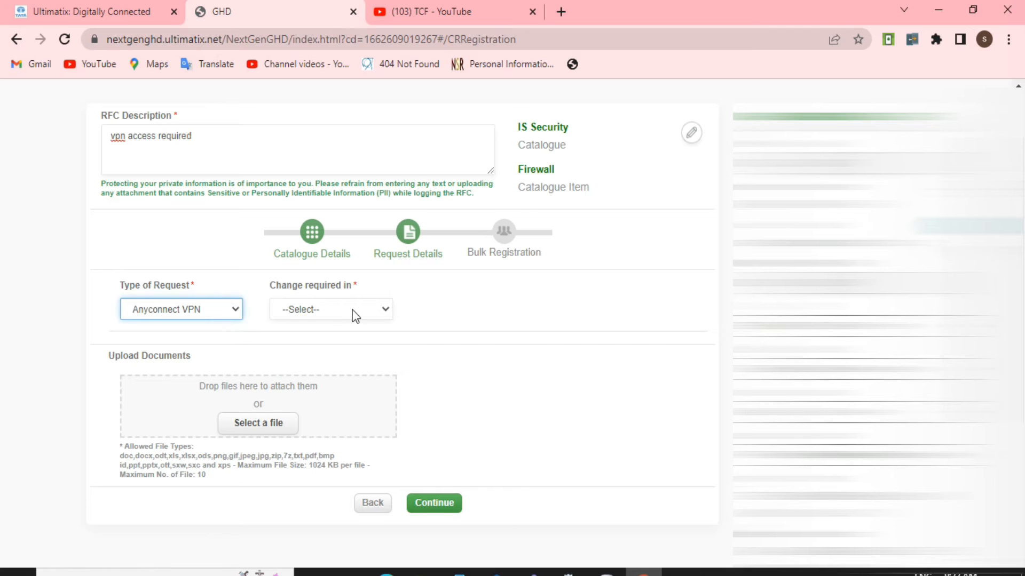
{"action": "left_click", "coordinate": [354, 310]}
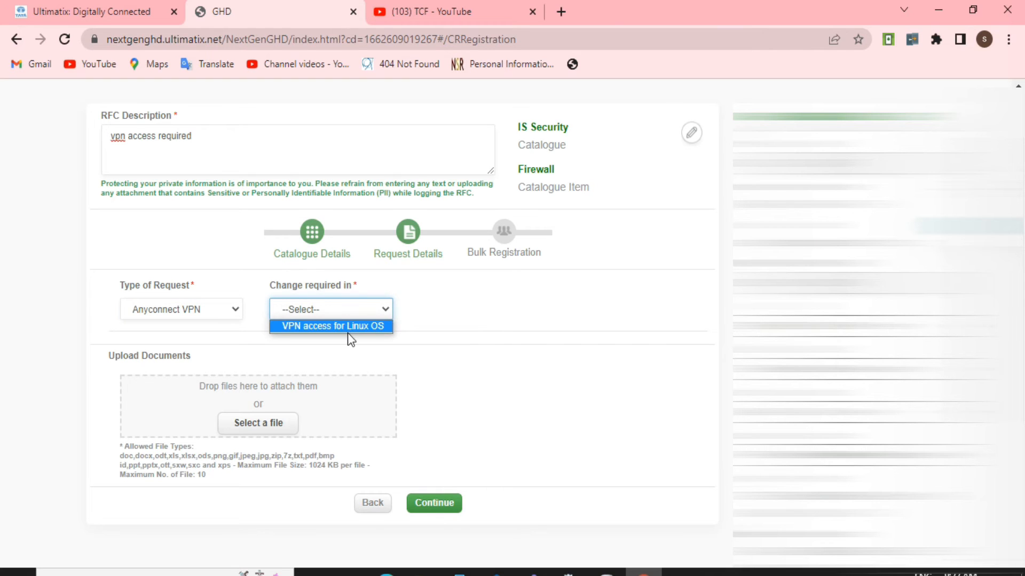
{"action": "left_click", "coordinate": [347, 326]}
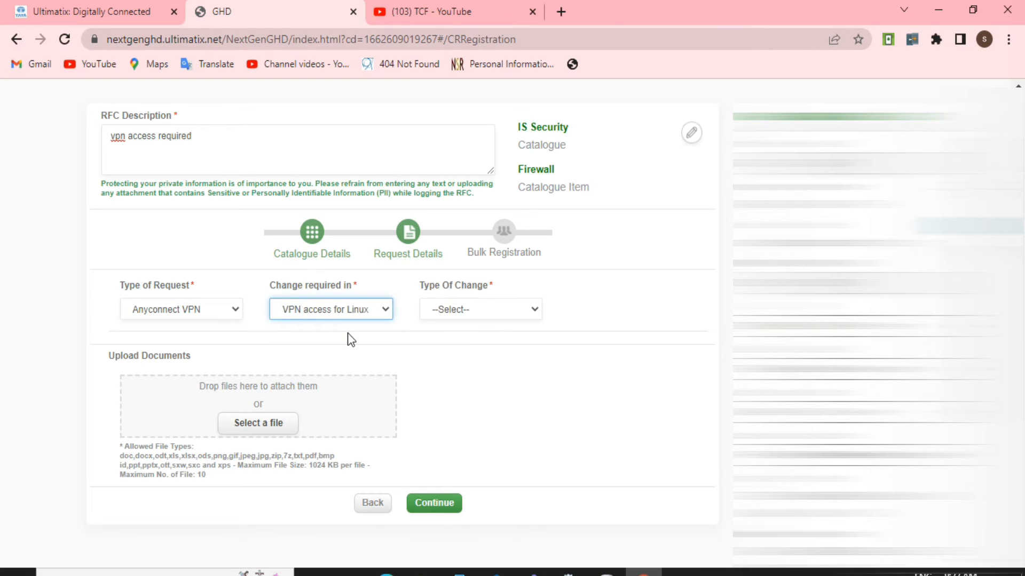
{"action": "left_click", "coordinate": [469, 309]}
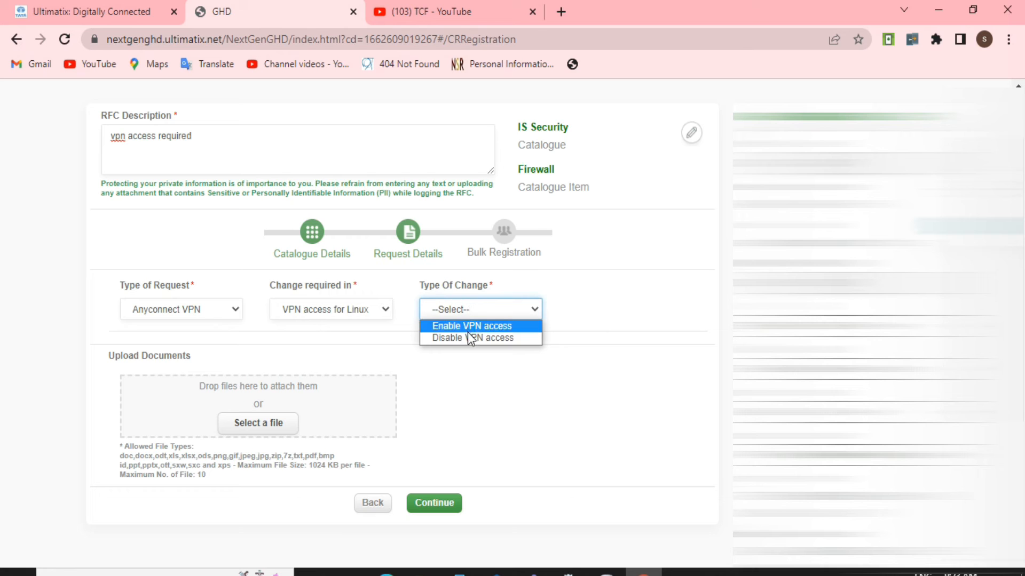
{"action": "left_click", "coordinate": [468, 330]}
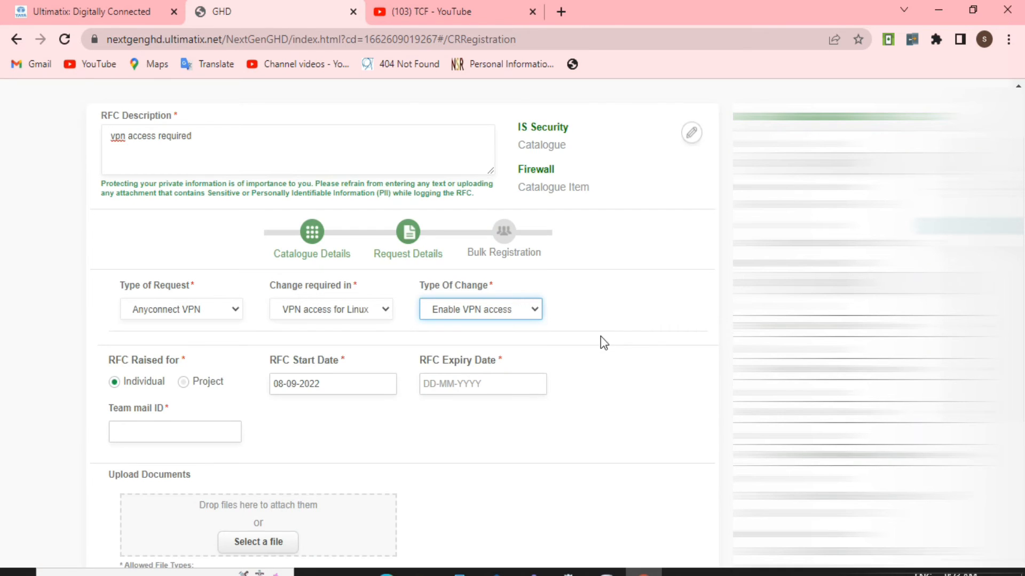
- Keep the RFC raised for Individual and set the RFC expiry date to 08-09-2023
{"action": "scroll", "coordinate": [281, 466], "scroll_direction": "down", "scroll_amount": 1}
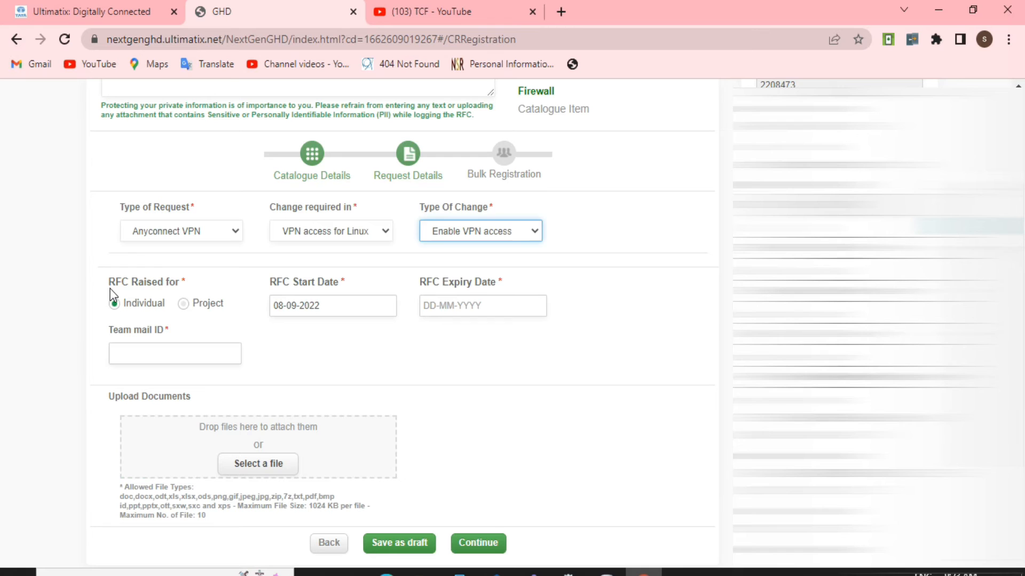
{"action": "left_click_drag", "start_coordinate": [112, 295], "coordinate": [175, 291]}
{"action": "left_click", "coordinate": [165, 302]}
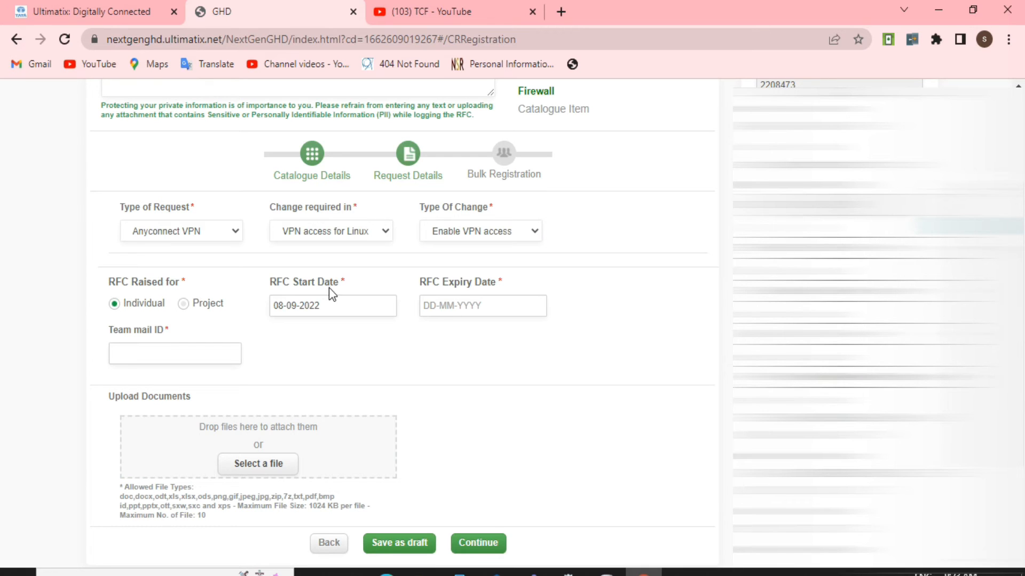
{"action": "left_click", "coordinate": [441, 306]}
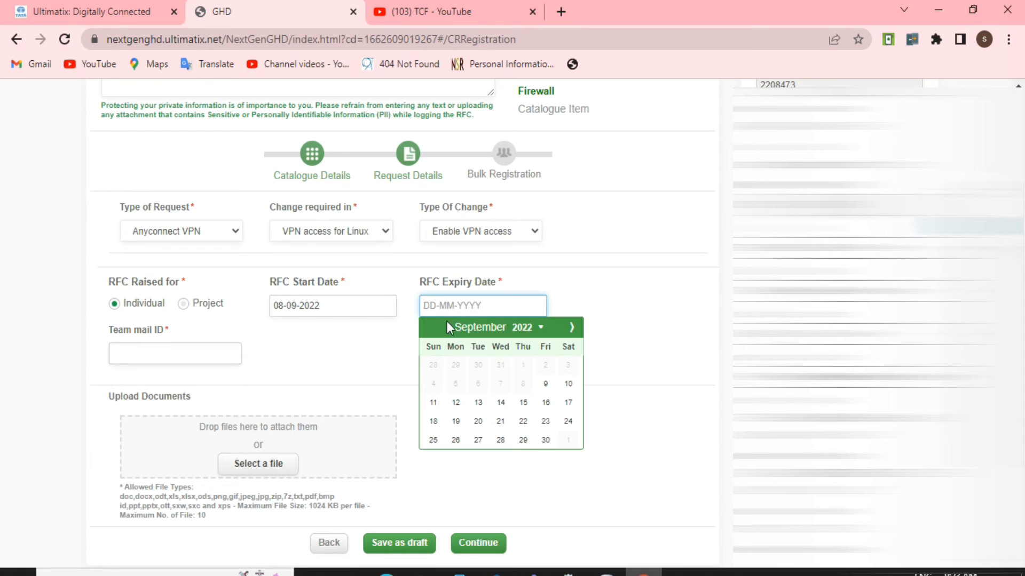
{"action": "left_click", "coordinate": [526, 327]}
{"action": "left_click", "coordinate": [552, 391]}
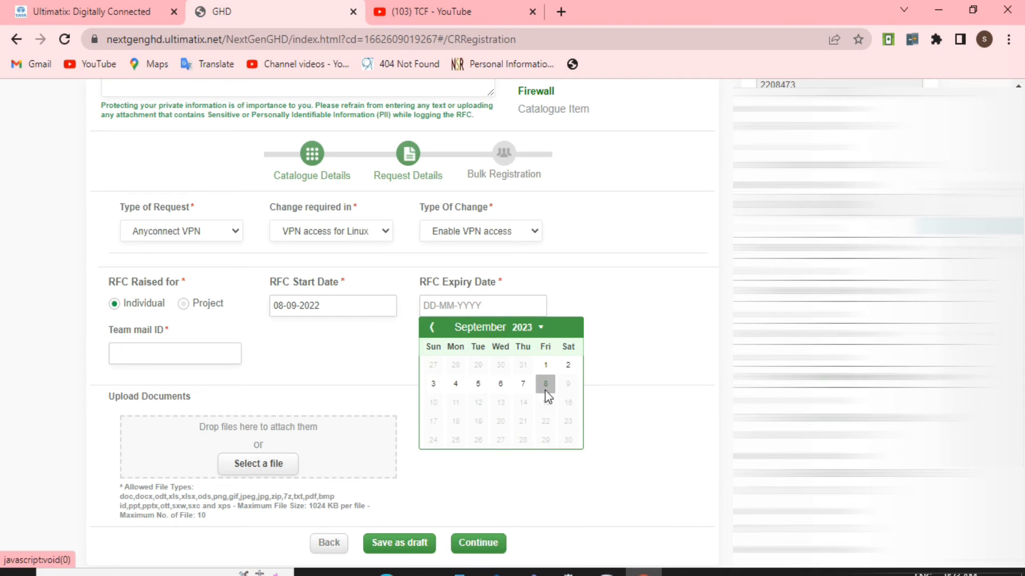
{"action": "left_click", "coordinate": [544, 383]}
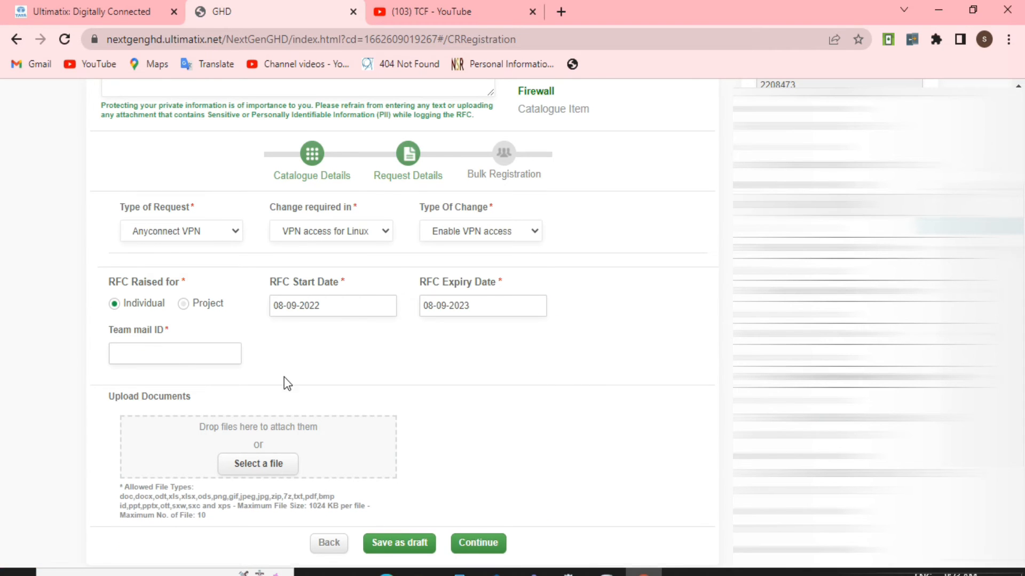
- Fill in the team mail ID with the team's e-mail address
{"action": "scroll", "coordinate": [286, 382], "scroll_direction": "down", "scroll_amount": 2}
{"action": "left_click", "coordinate": [162, 275]}
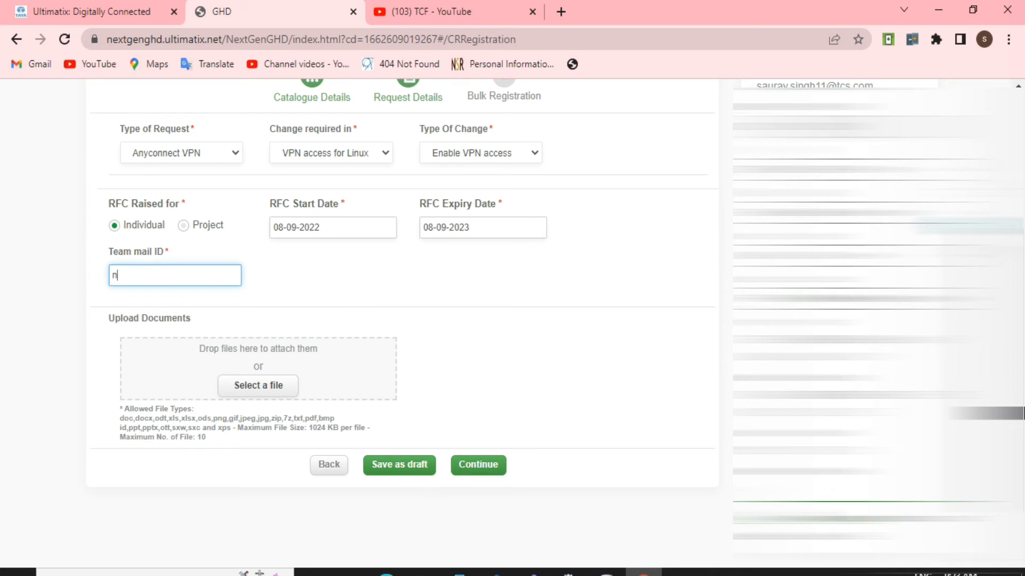
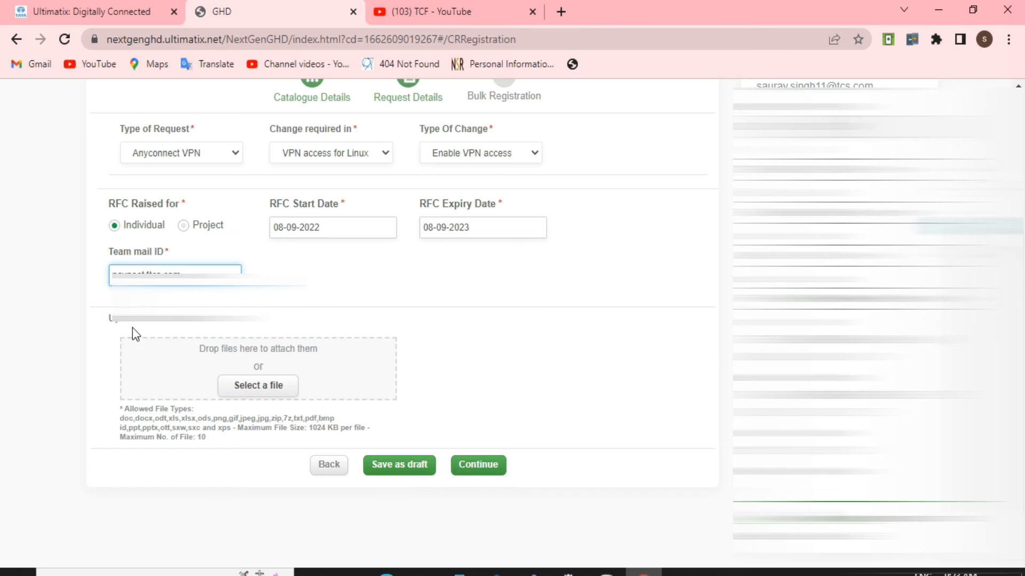
- Continue from the request details to the bulk registration stage
{"action": "scroll", "coordinate": [262, 360], "scroll_direction": "down", "scroll_amount": 1}
{"action": "left_click", "coordinate": [244, 319]}
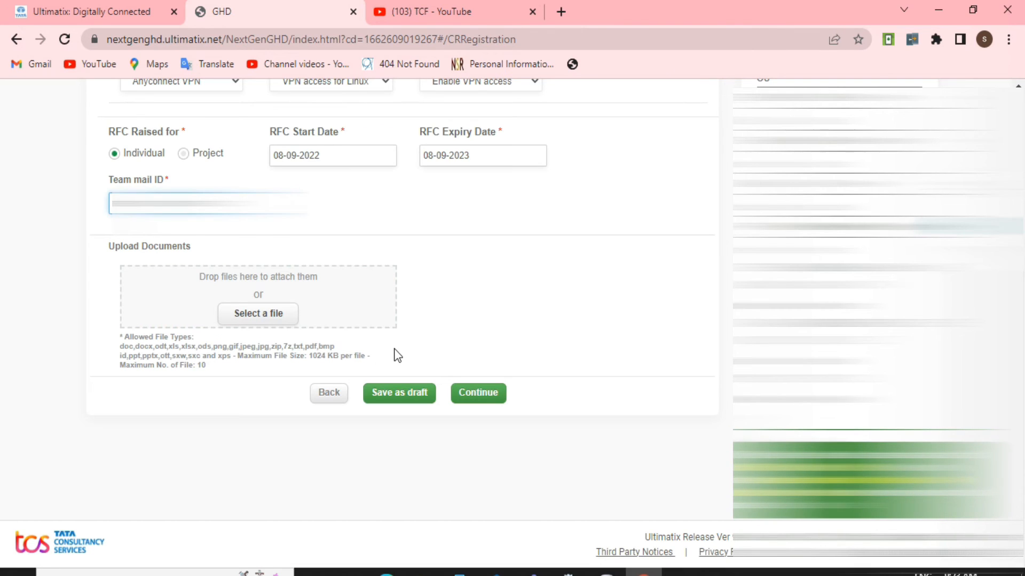
{"action": "left_click", "coordinate": [470, 406]}
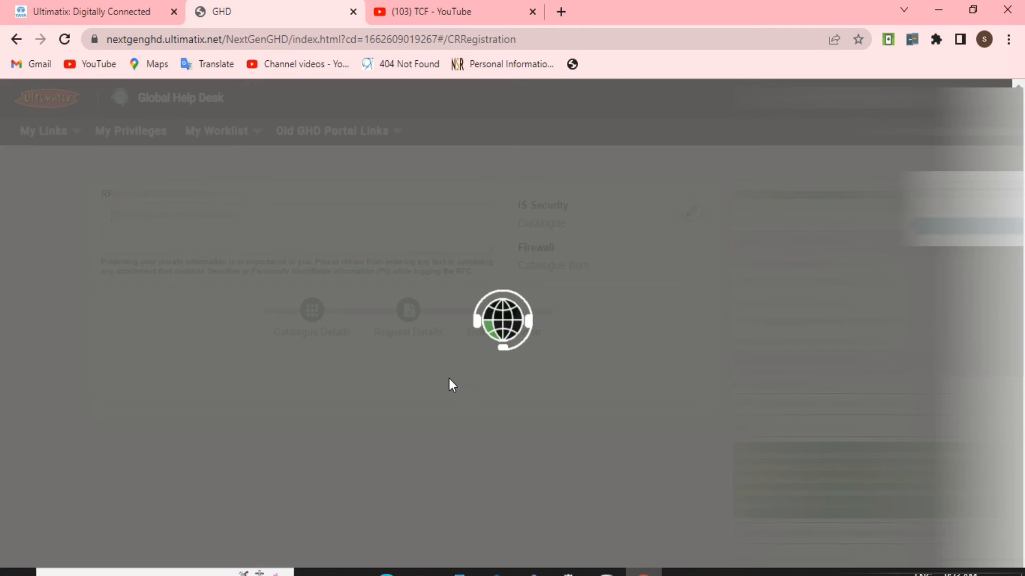
- Select the first row in the bulk registration table
{"action": "scroll", "coordinate": [477, 399], "scroll_direction": "down", "scroll_amount": 4}
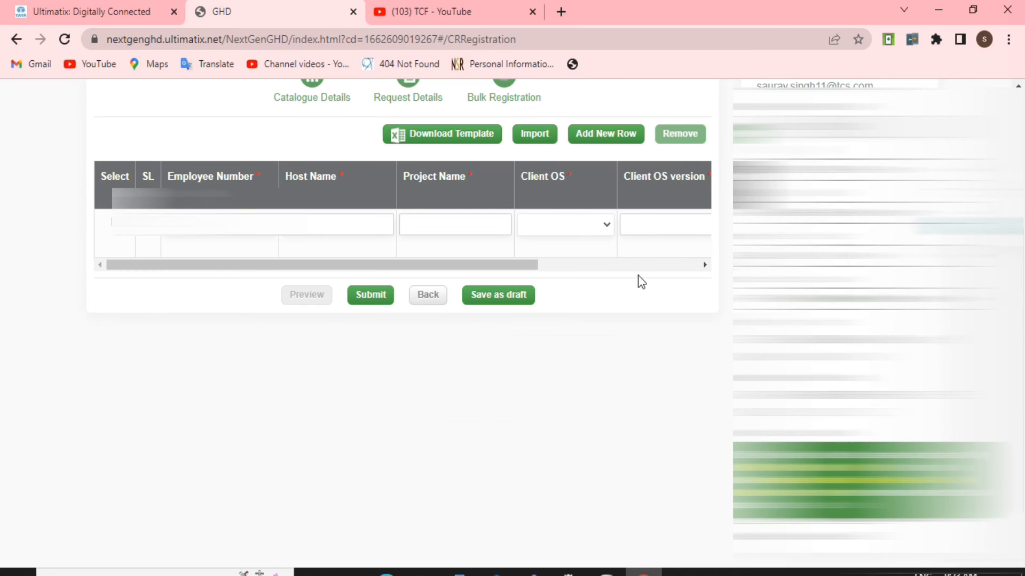
{"action": "scroll", "coordinate": [641, 279], "scroll_direction": "up", "scroll_amount": 4}
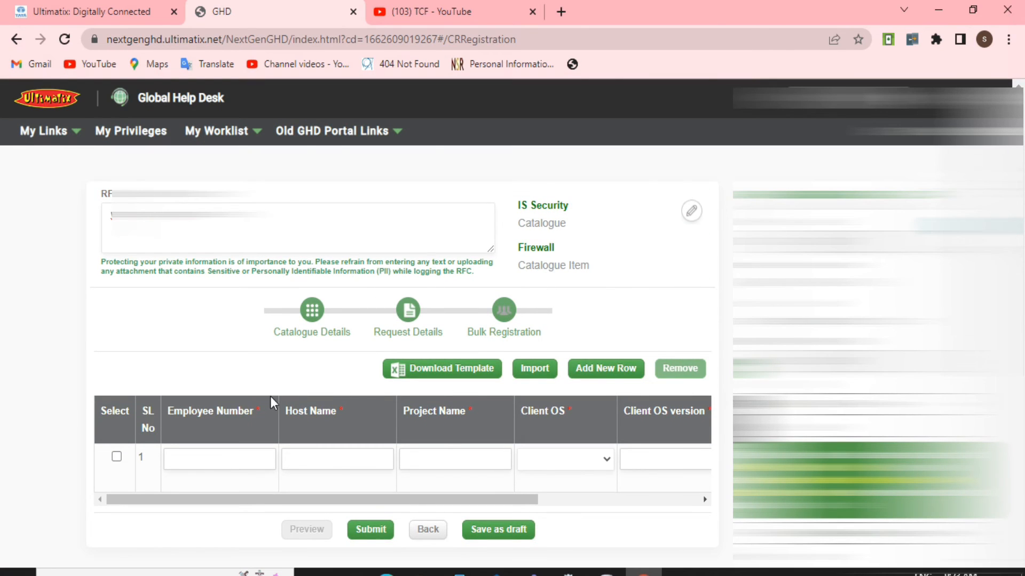
{"action": "scroll", "coordinate": [361, 409], "scroll_direction": "down", "scroll_amount": 2}
{"action": "left_click_drag", "start_coordinate": [311, 425], "coordinate": [265, 435]}
{"action": "left_click", "coordinate": [117, 378]}
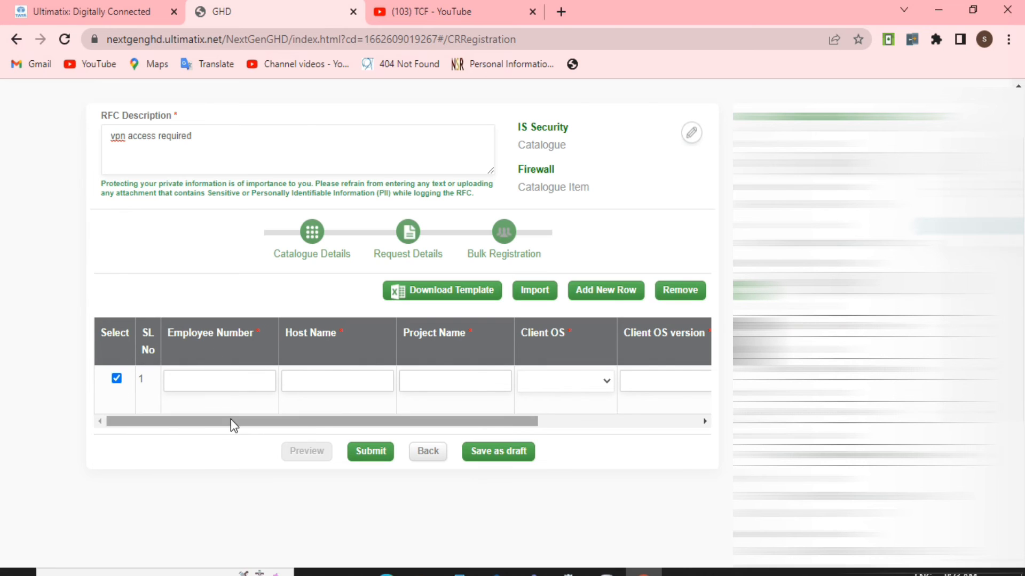
- Check which operating systems are offered for Client OS in the bulk registration row
{"action": "left_click_drag", "start_coordinate": [231, 423], "coordinate": [260, 430]}
{"action": "left_click_drag", "start_coordinate": [382, 424], "coordinate": [433, 430]}
{"action": "left_click", "coordinate": [443, 380]}
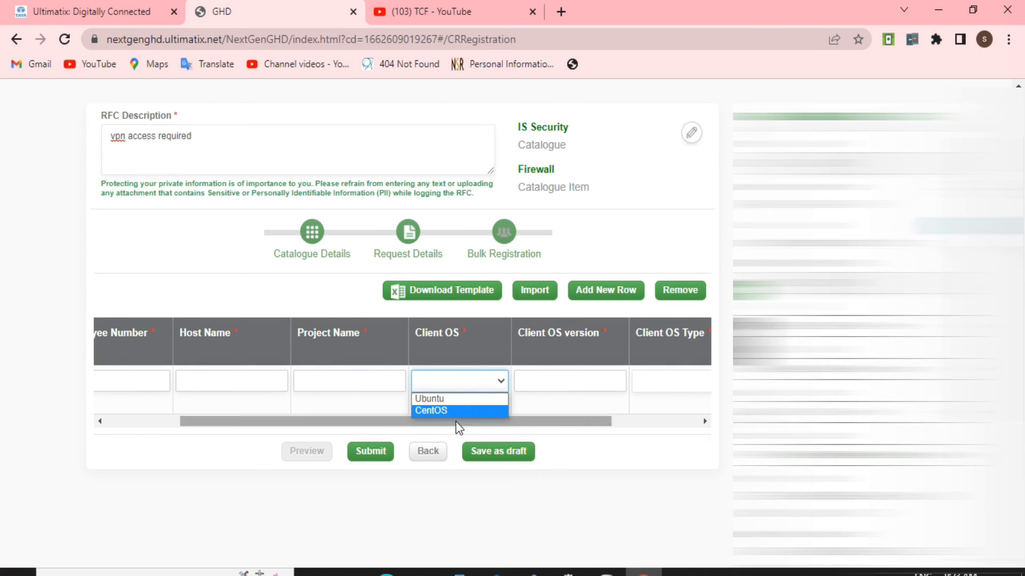
{"action": "left_click", "coordinate": [544, 411]}
{"action": "left_click_drag", "start_coordinate": [488, 446], "coordinate": [555, 457]}
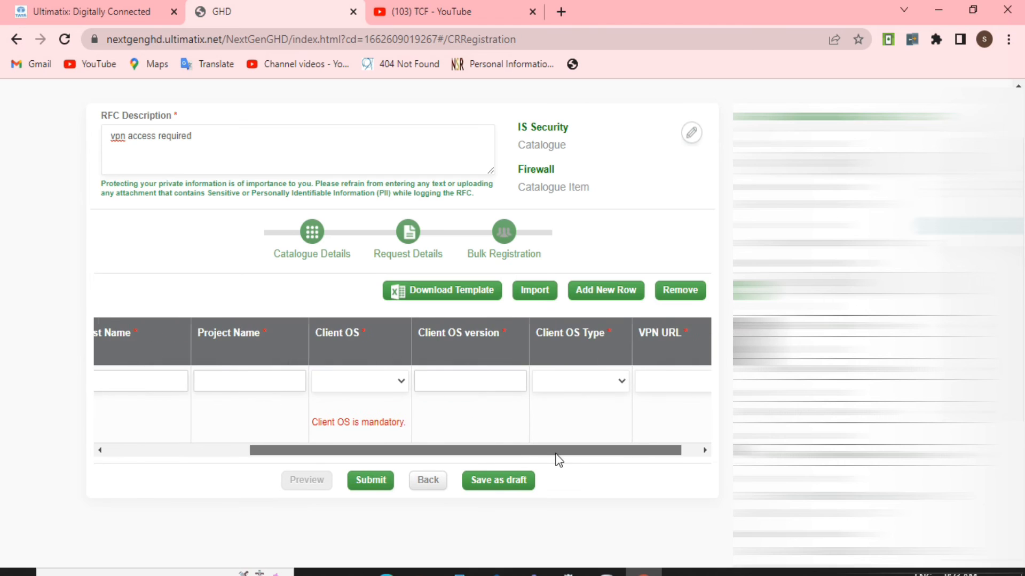
- Set the Client OS Type to Linux in the first bulk registration row
{"action": "left_click", "coordinate": [486, 385]}
{"action": "left_click_drag", "start_coordinate": [490, 451], "coordinate": [541, 450]}
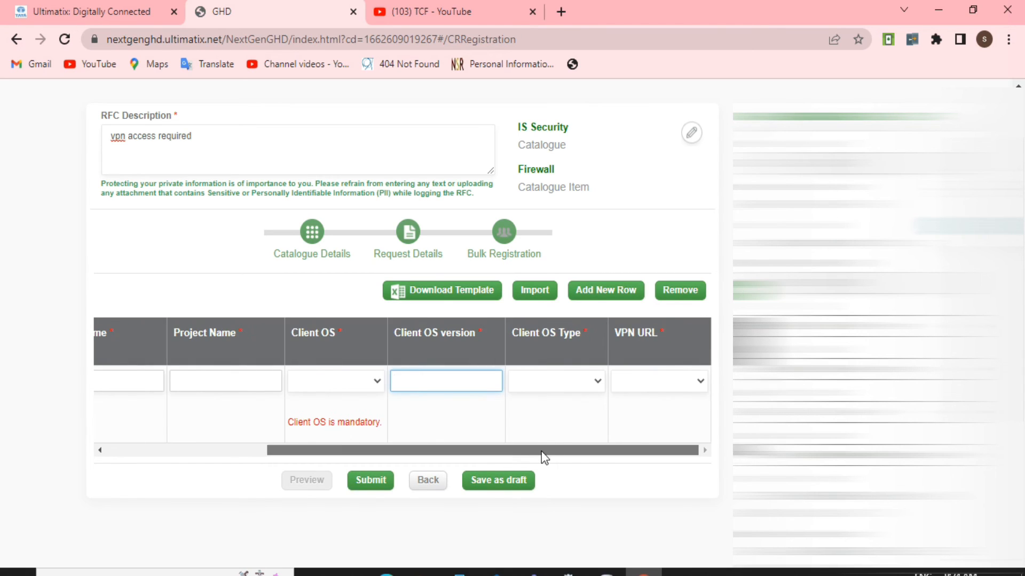
{"action": "left_click", "coordinate": [590, 382]}
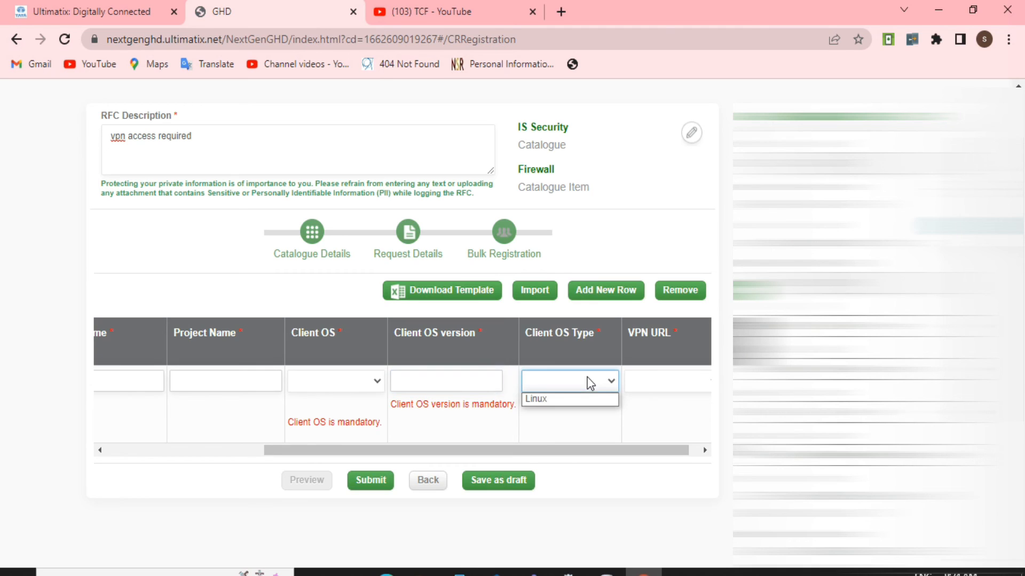
{"action": "left_click", "coordinate": [572, 400]}
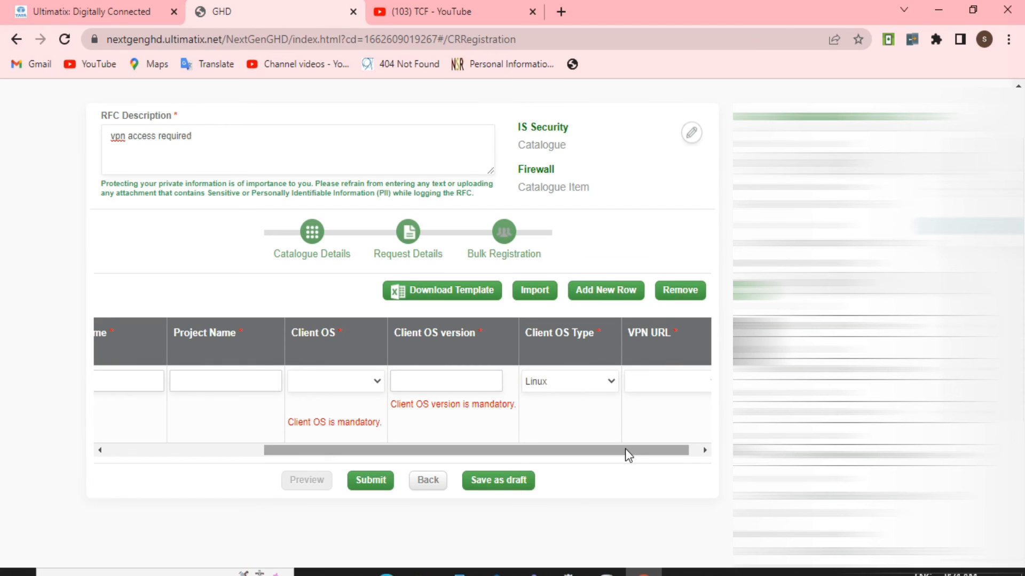
- Check which VPN URLs are offered in the bulk registration row
{"action": "left_click_drag", "start_coordinate": [636, 450], "coordinate": [682, 450]}
{"action": "left_click", "coordinate": [659, 388]}
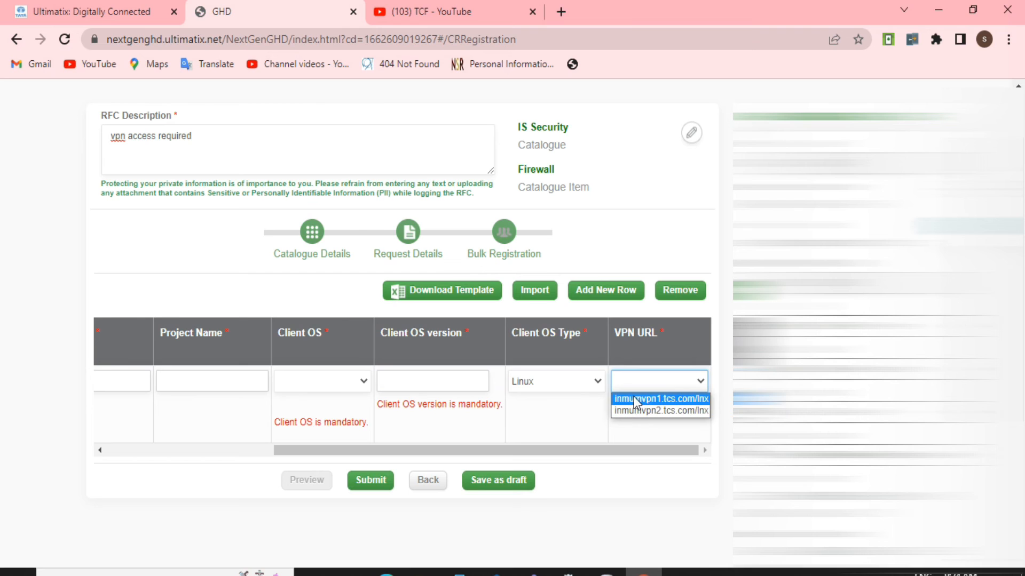
{"action": "left_click", "coordinate": [646, 381]}
{"action": "left_click", "coordinate": [647, 388]}
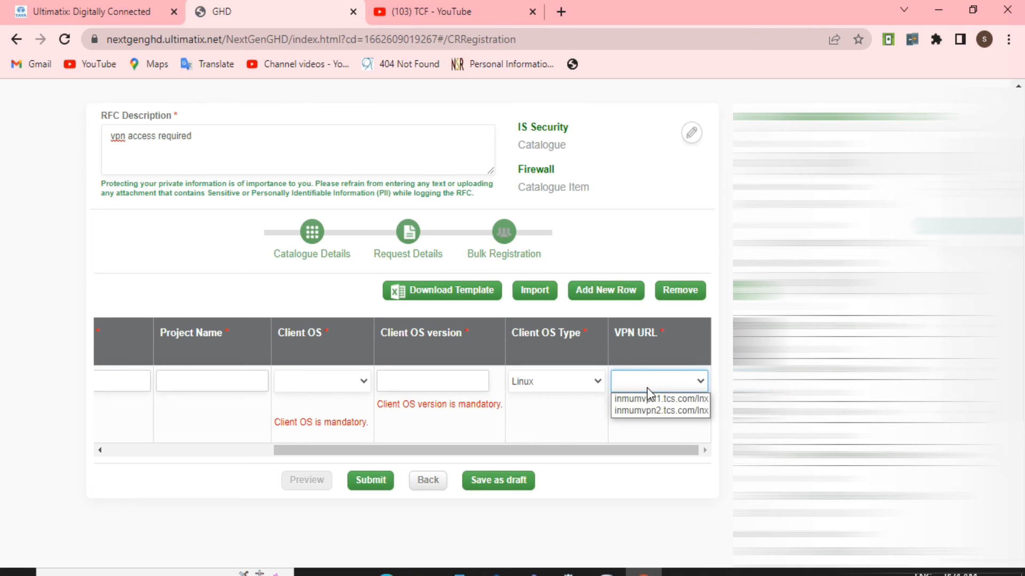
{"action": "scroll", "coordinate": [533, 471], "scroll_direction": "down", "scroll_amount": 4}
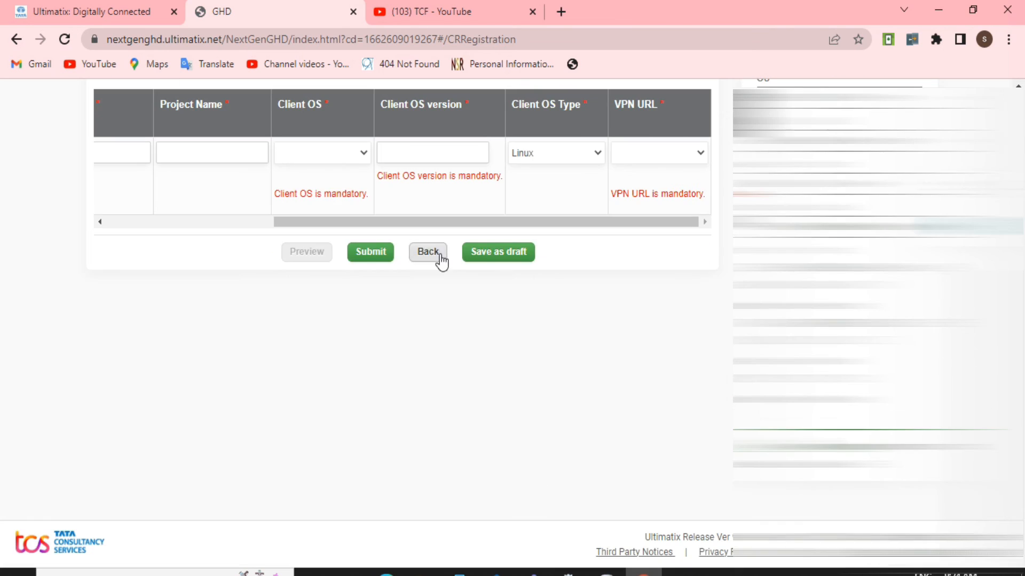
{"action": "scroll", "coordinate": [661, 369], "scroll_direction": "up", "scroll_amount": 1}
{"action": "scroll", "coordinate": [493, 402], "scroll_direction": "up", "scroll_amount": 4}
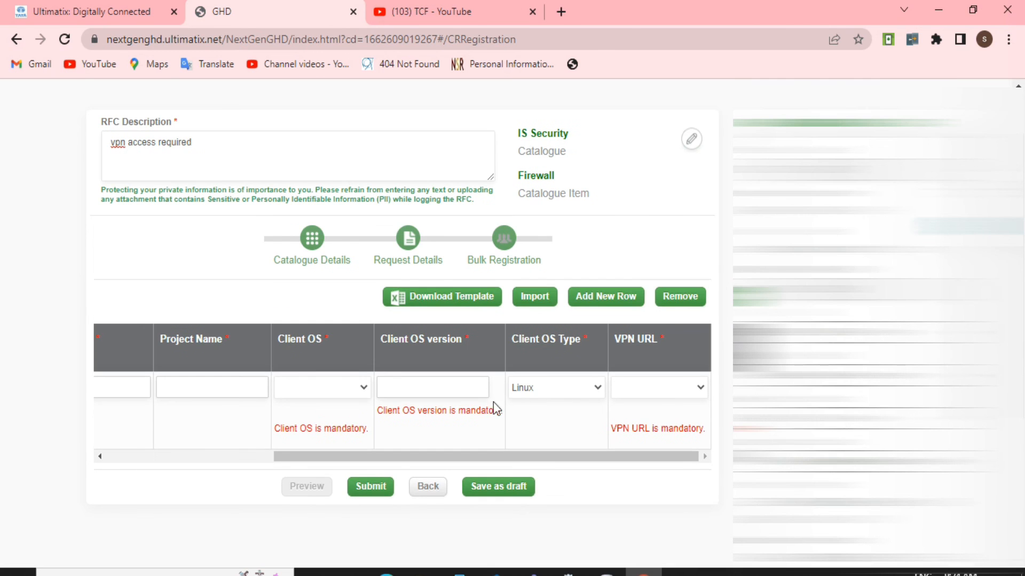
{"action": "scroll", "coordinate": [485, 443], "scroll_direction": "down", "scroll_amount": 1}
{"action": "scroll", "coordinate": [484, 443], "scroll_direction": "down", "scroll_amount": 4}
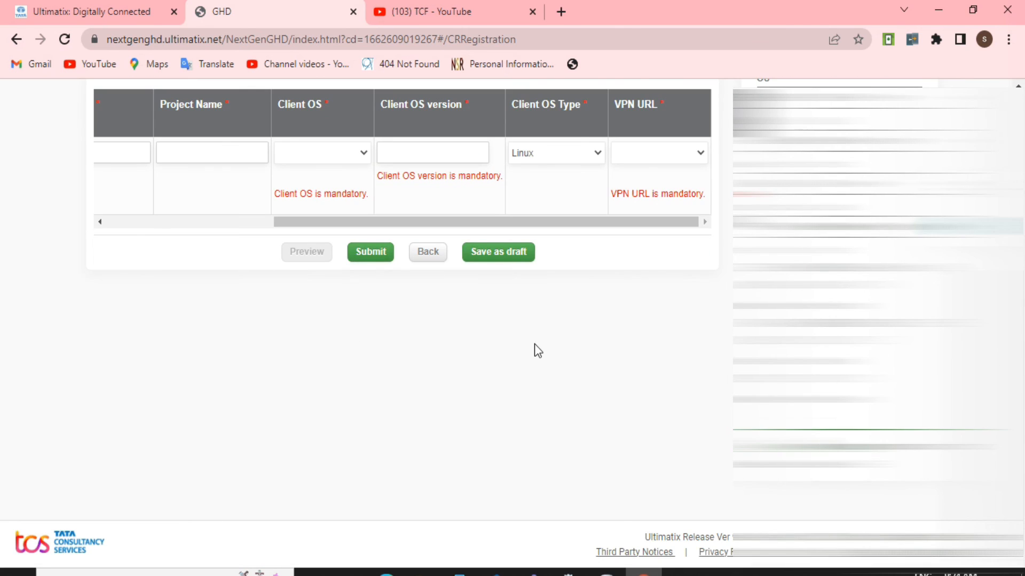
- Show the already raised requests, look through the active RFCs and open the Install - Software - TCS Inhouse Tool one
{"action": "scroll", "coordinate": [534, 344], "scroll_direction": "up", "scroll_amount": 6}
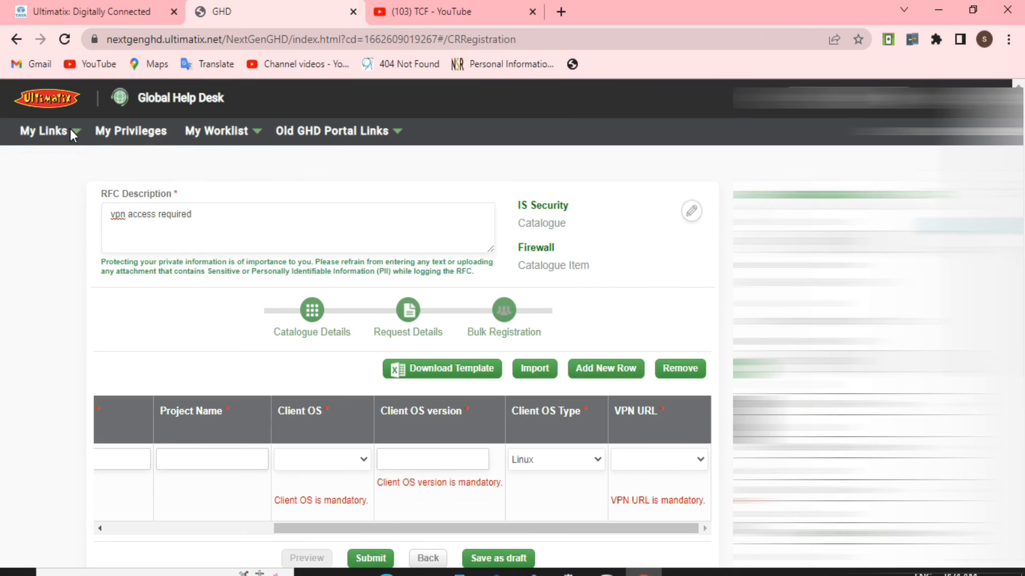
{"action": "left_click", "coordinate": [70, 131]}
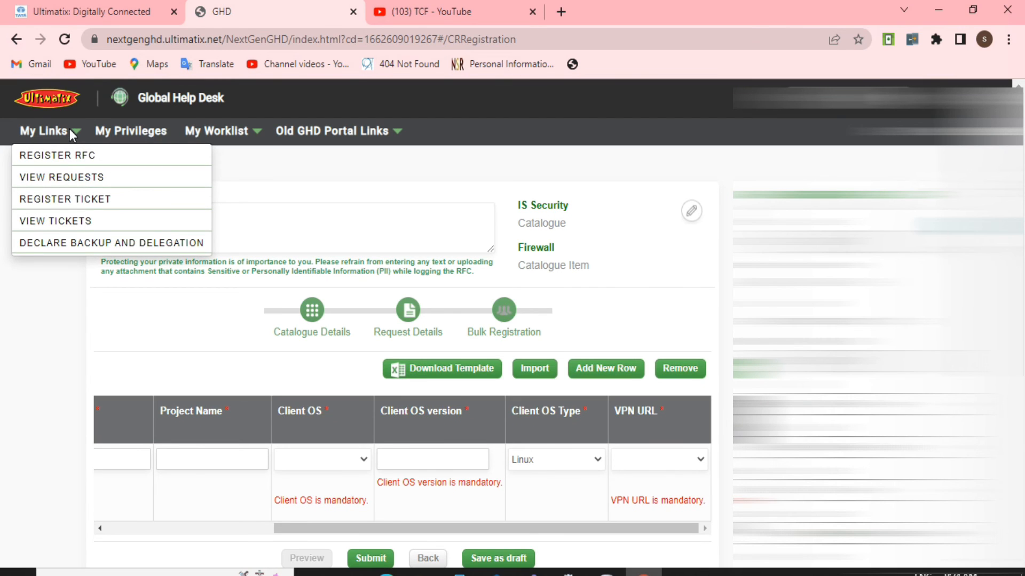
{"action": "left_click", "coordinate": [71, 175]}
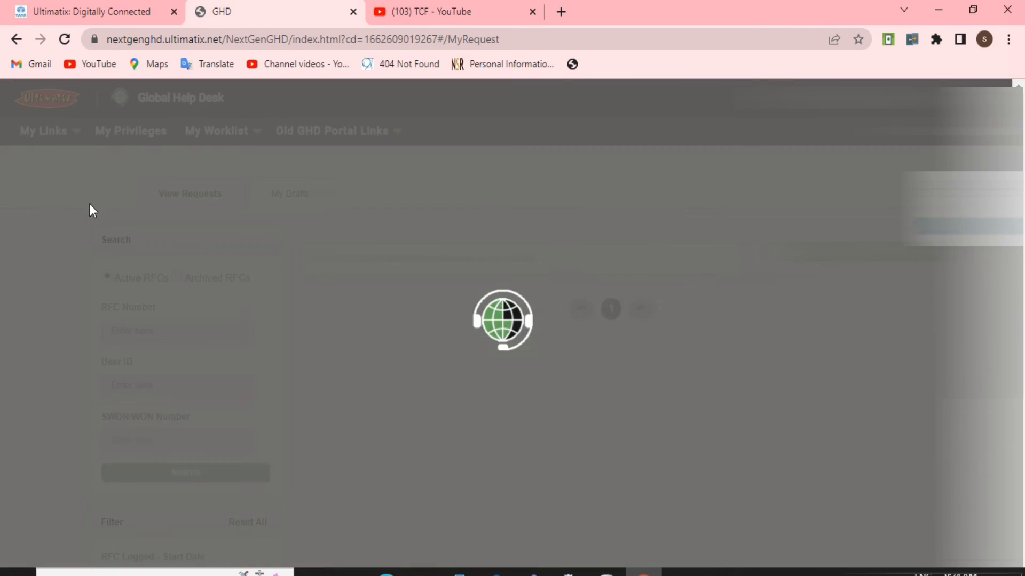
{"action": "scroll", "coordinate": [533, 320], "scroll_direction": "down", "scroll_amount": 1}
{"action": "scroll", "coordinate": [533, 379], "scroll_direction": "down", "scroll_amount": 1}
{"action": "scroll", "coordinate": [534, 379], "scroll_direction": "up", "scroll_amount": 1}
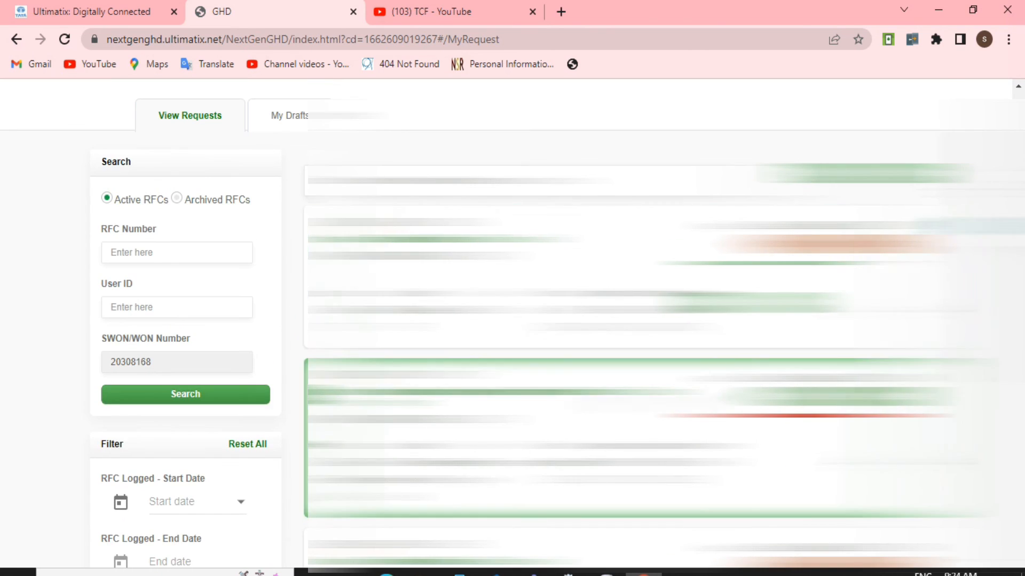
{"action": "scroll", "coordinate": [534, 320], "scroll_direction": "down", "scroll_amount": 4}
{"action": "scroll", "coordinate": [534, 321], "scroll_direction": "up", "scroll_amount": 5}
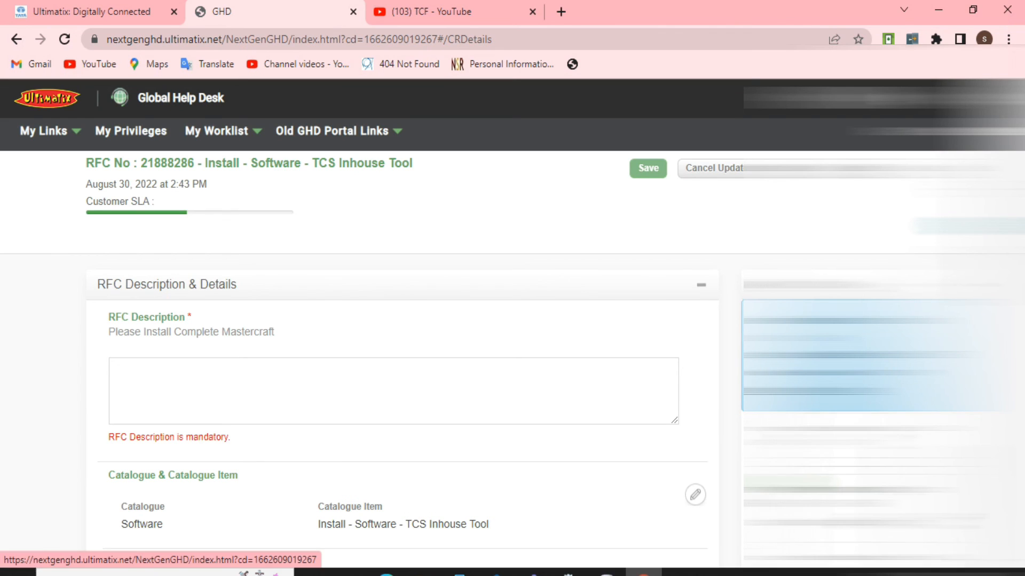
- Examine the opened RFC's description, catalogue item, request dates and category
{"action": "scroll", "coordinate": [400, 320], "scroll_direction": "down", "scroll_amount": 3}
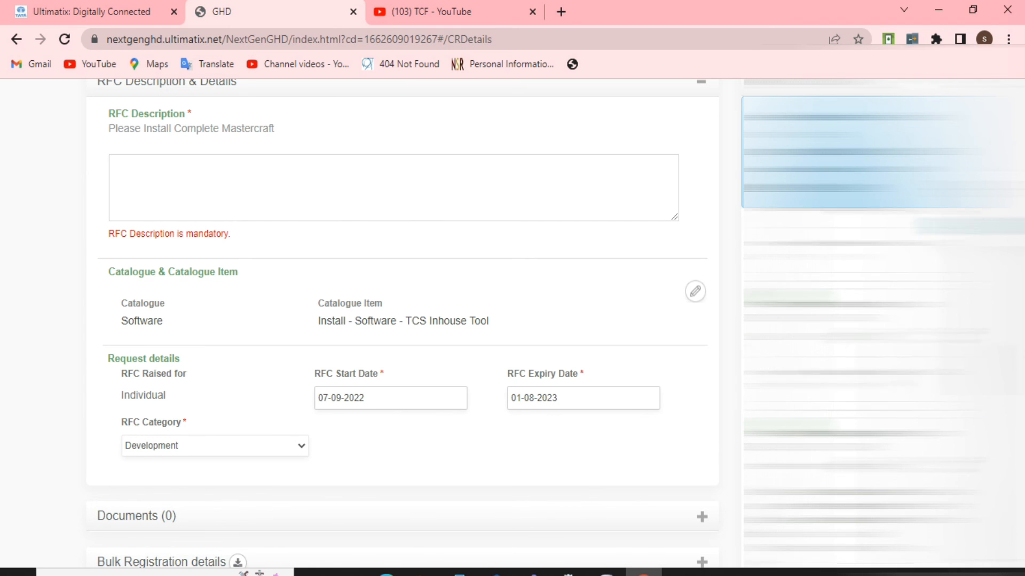
{"action": "scroll", "coordinate": [680, 332], "scroll_direction": "up", "scroll_amount": 3}
{"action": "scroll", "coordinate": [682, 327], "scroll_direction": "up", "scroll_amount": 1}
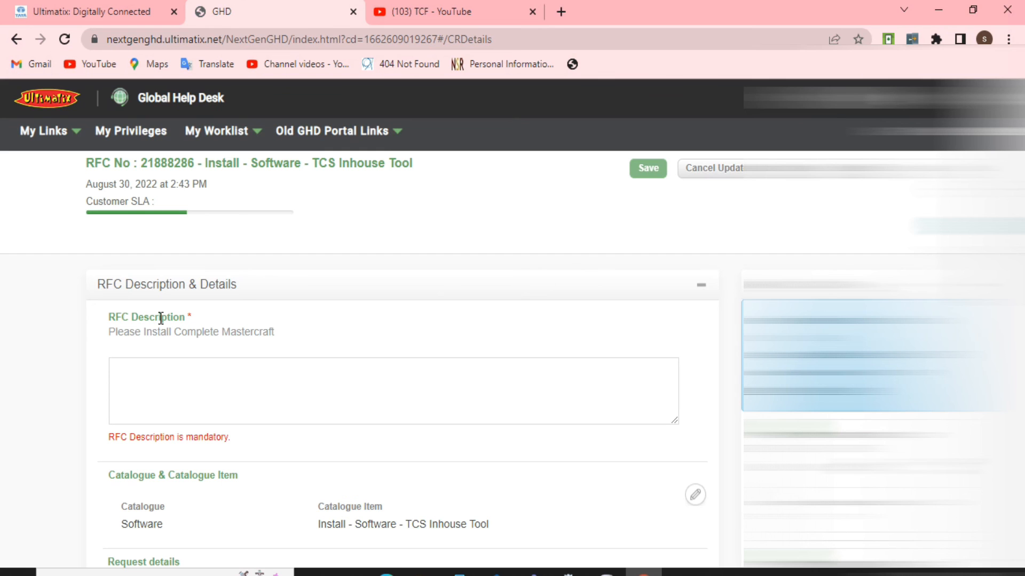
- Start registering a new RFC
{"action": "mouse_move", "coordinate": [43, 131]}
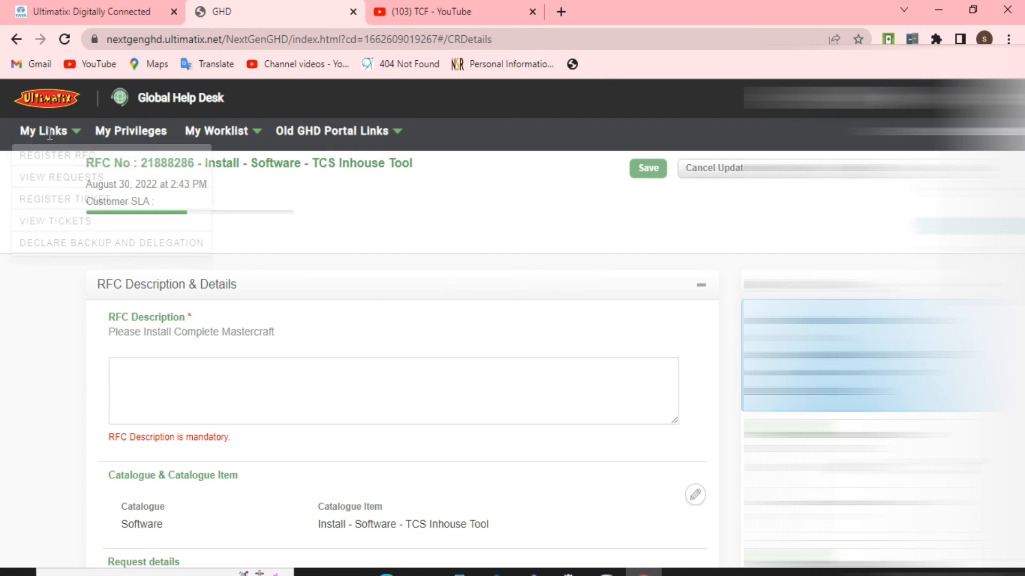
{"action": "left_click", "coordinate": [67, 160]}
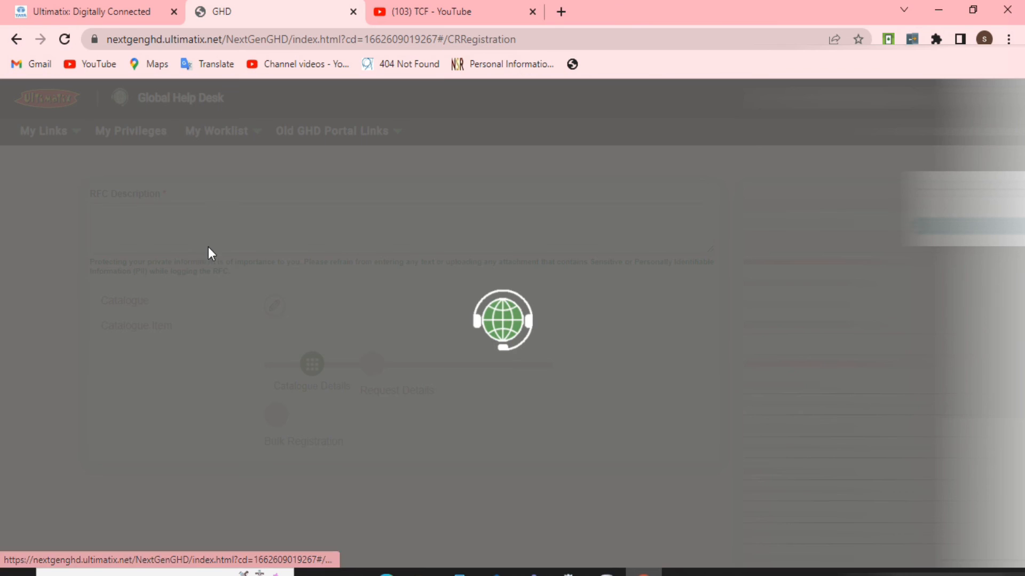